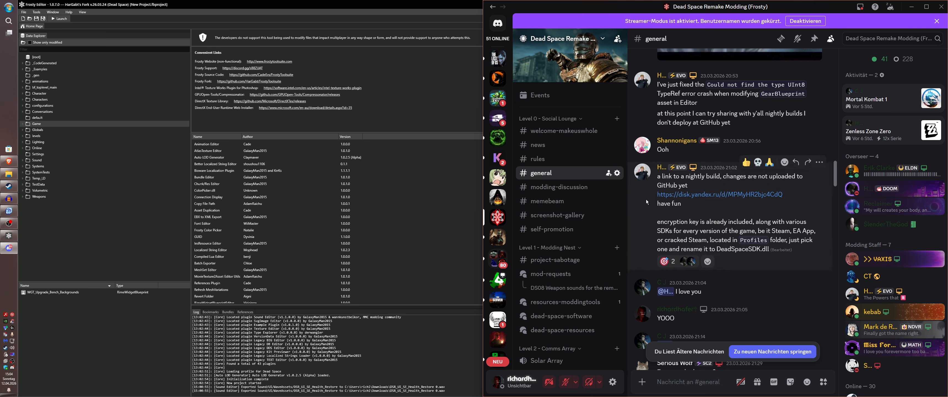
# - Read the nightly build link, SDK instructions and sound editor changelog in the Dead Space Remake Modding server's general channel
pyautogui.scroll(-1, 646, 199)
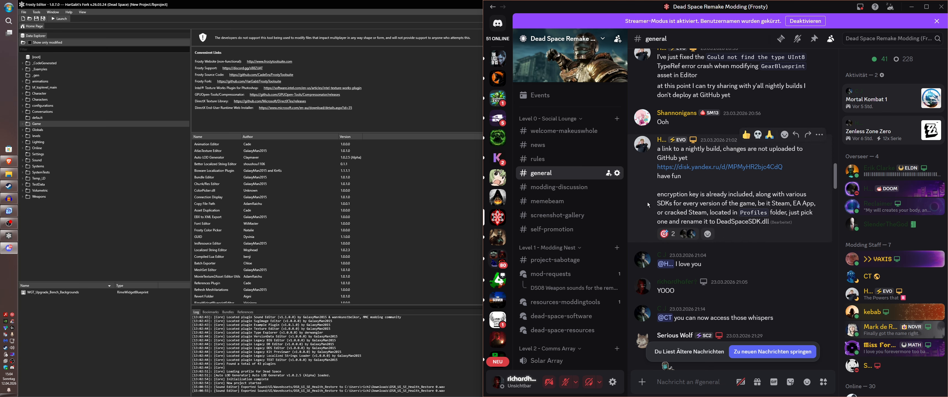
pyautogui.scroll(-5, 649, 198)
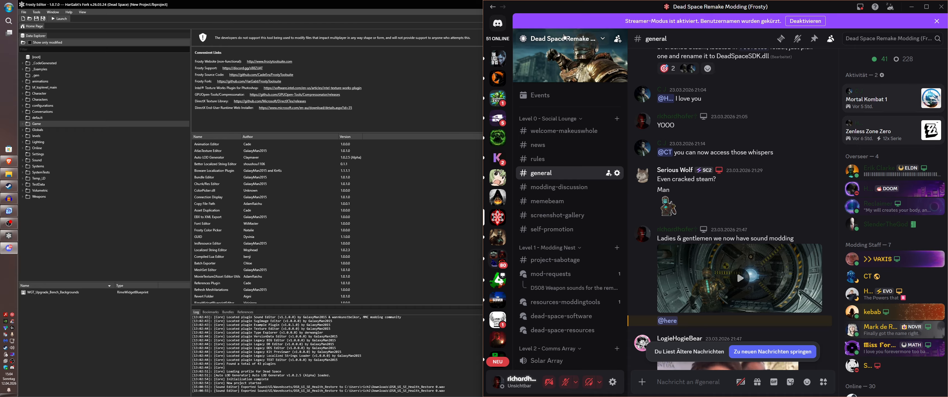
pyautogui.click(567, 40)
pyautogui.click(567, 39)
pyautogui.scroll(-6, 662, 127)
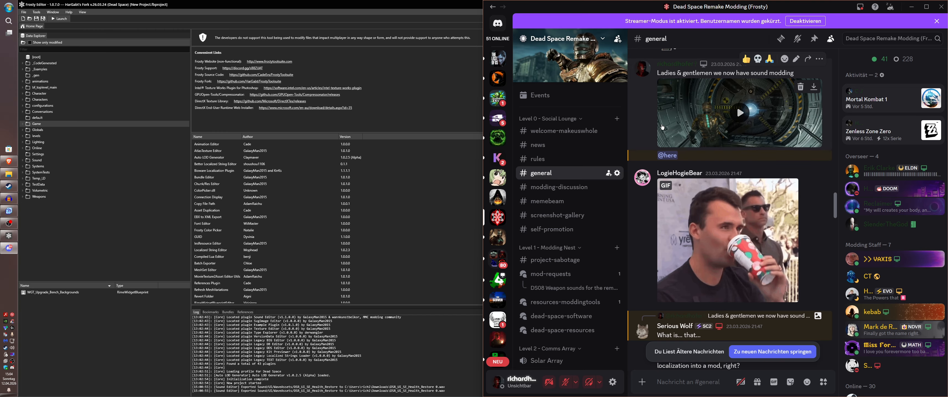
pyautogui.scroll(-9, 662, 128)
pyautogui.scroll(15, 663, 206)
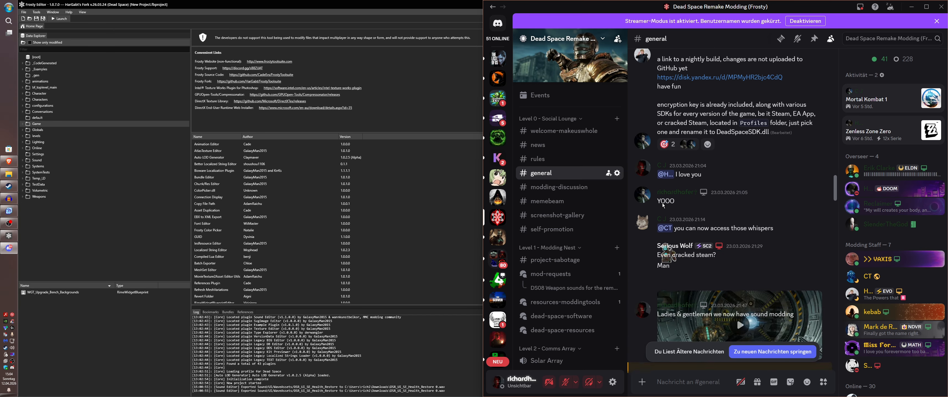
pyautogui.scroll(5, 664, 205)
pyautogui.scroll(-2, 659, 199)
pyautogui.scroll(-10, 645, 191)
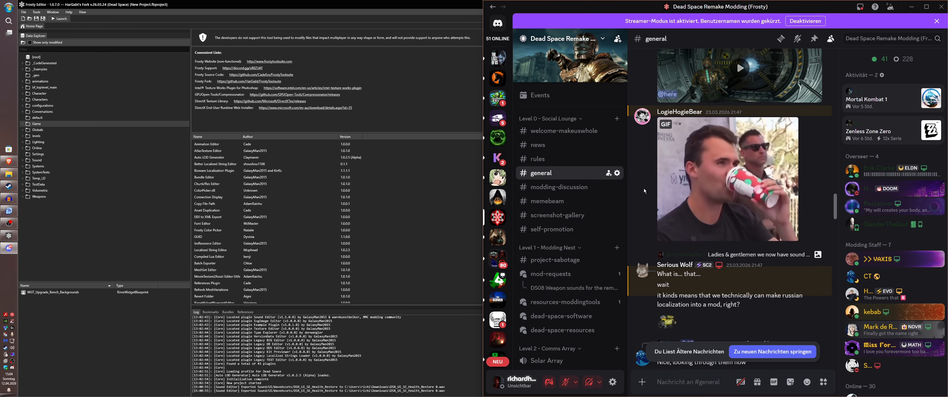
pyautogui.scroll(-15, 645, 191)
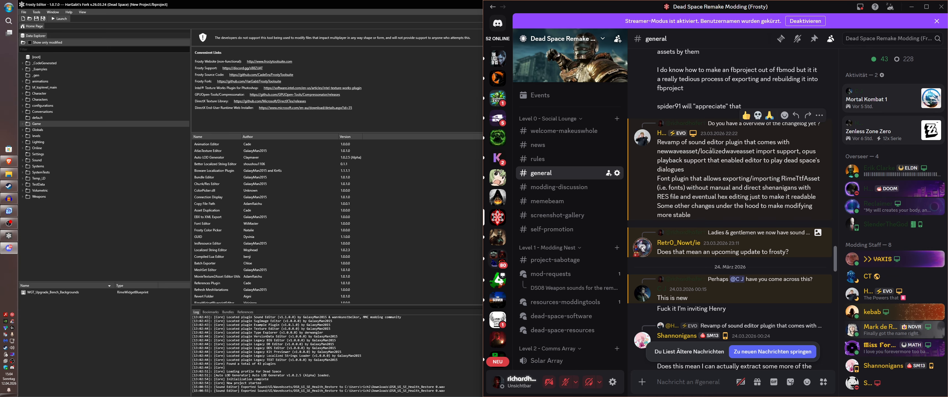
pyautogui.scroll(15, 707, 150)
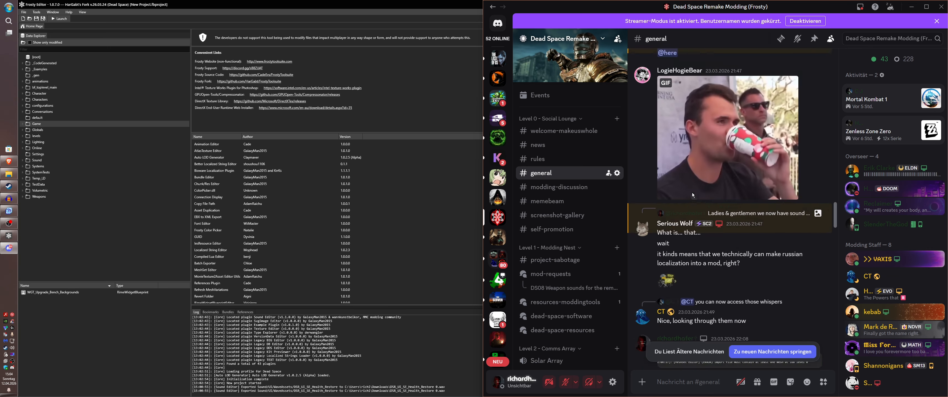
pyautogui.scroll(6, 693, 193)
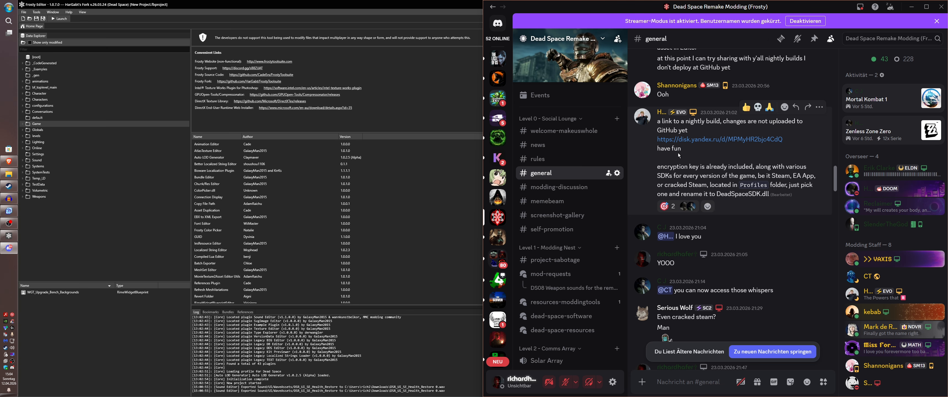
pyautogui.scroll(1, 663, 151)
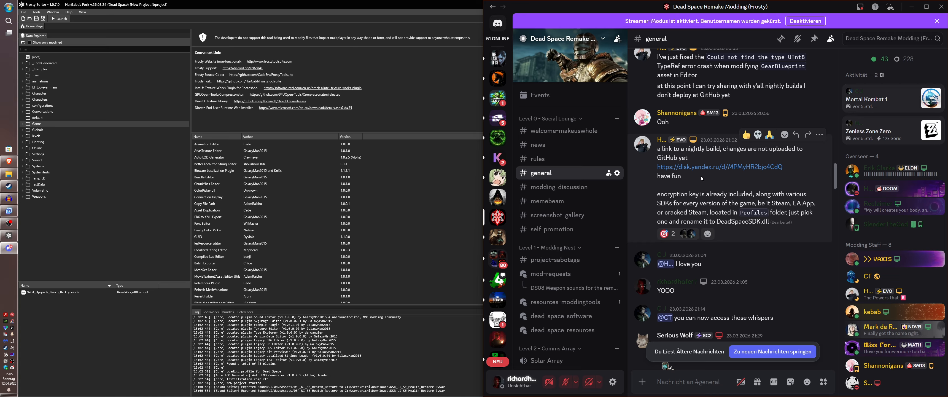
pyautogui.scroll(1, 663, 181)
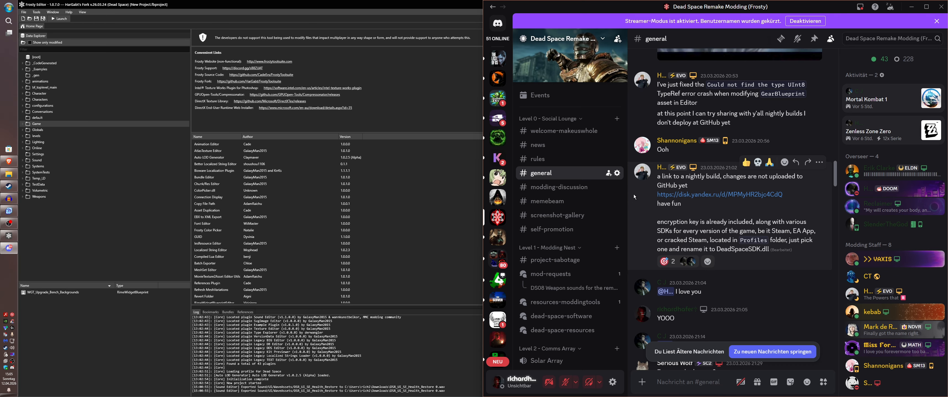
pyautogui.click(581, 289)
pyautogui.click(535, 173)
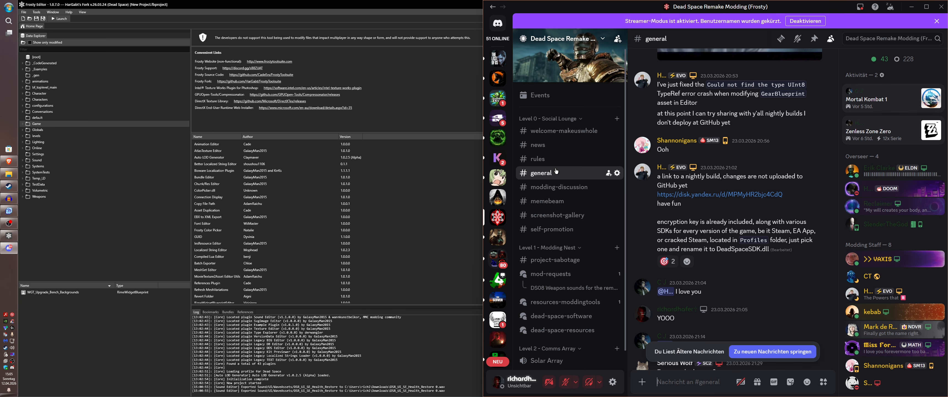
# - Switch to Frosty Editor, maximize it and open the Sound/UI/WaveAssets folder in the Data Explorer
pyautogui.doubleClick(336, 3)
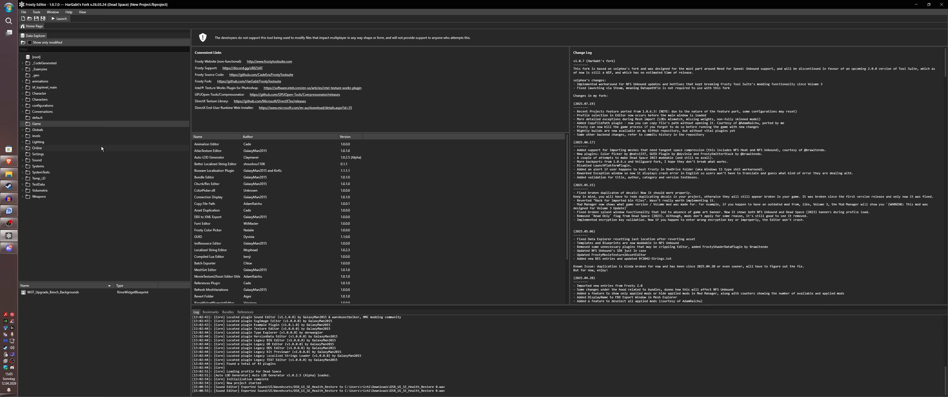
pyautogui.click(24, 161)
pyautogui.scroll(-4, 38, 164)
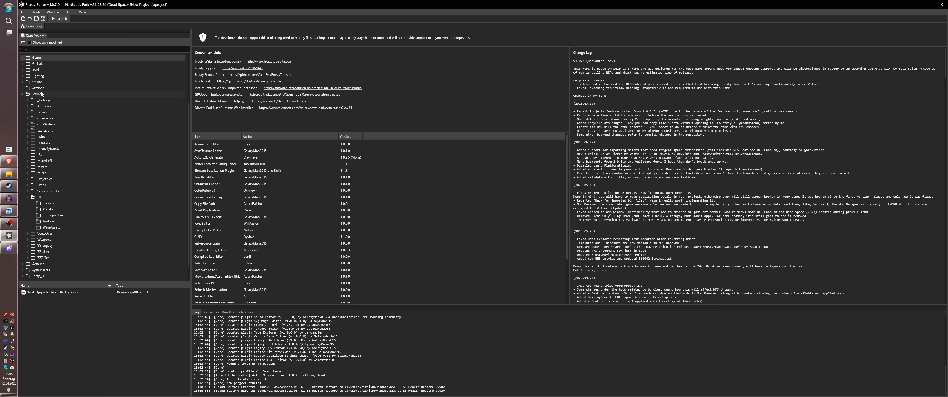
pyautogui.click(43, 94)
pyautogui.scroll(3, 43, 97)
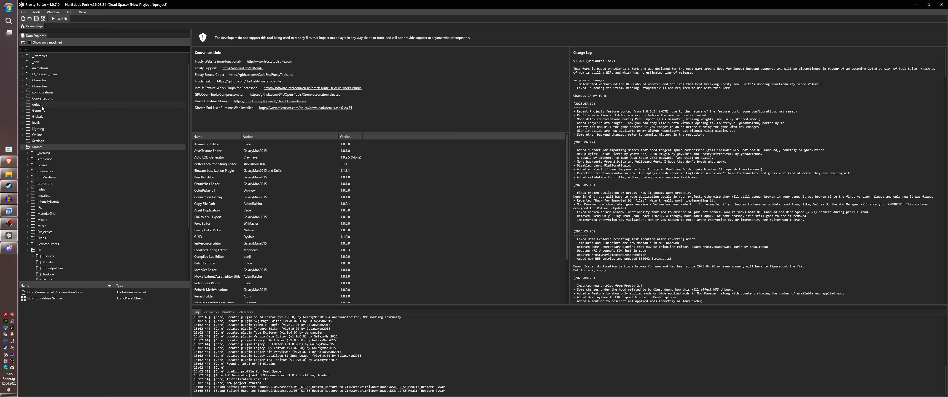
pyautogui.click(23, 111)
pyautogui.scroll(-12, 24, 114)
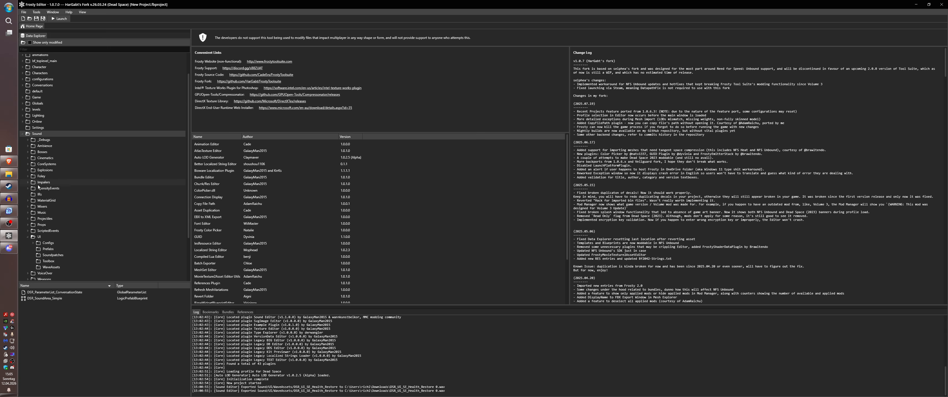
pyautogui.click(51, 181)
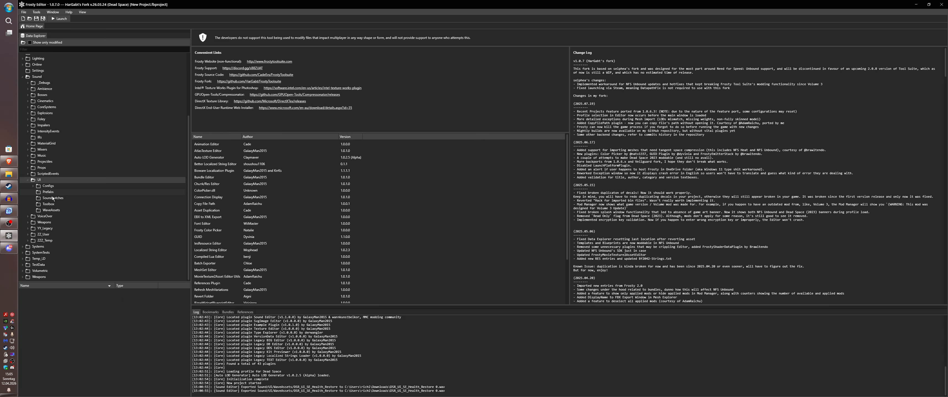
pyautogui.click(54, 212)
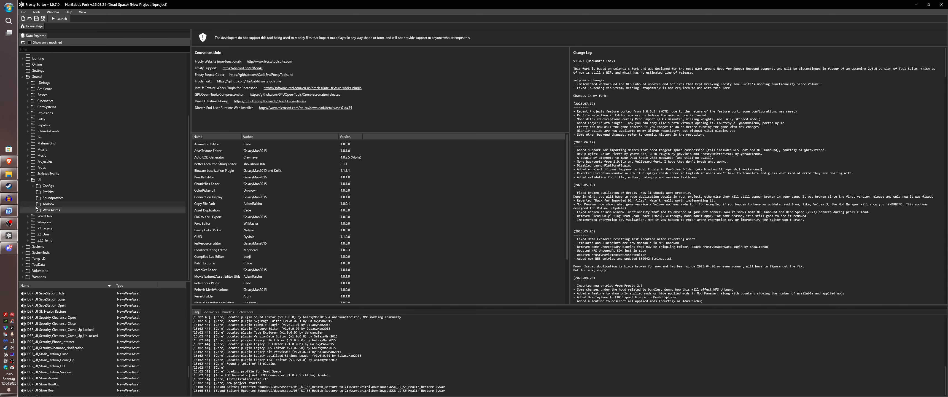
# - Look through the wave assets in Sound/Props/WaveAssets, collapse Props and return to Sound/UI/WaveAssets
pyautogui.click(31, 162)
pyautogui.doubleClick(30, 168)
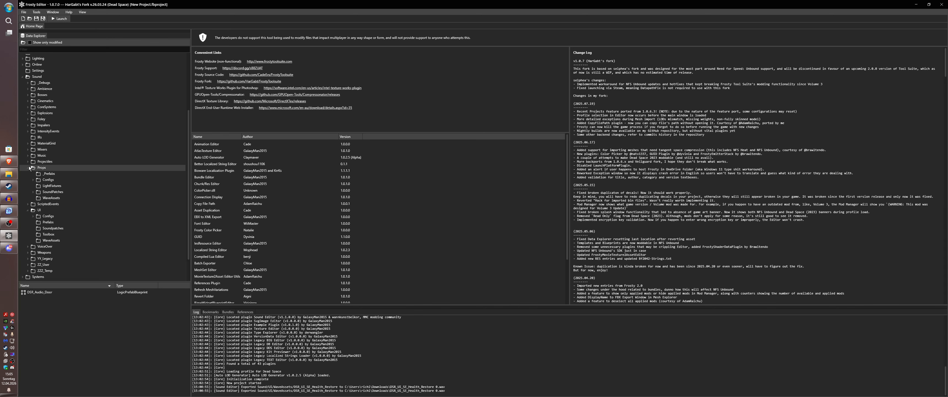
pyautogui.click(52, 199)
pyautogui.scroll(-2, 68, 200)
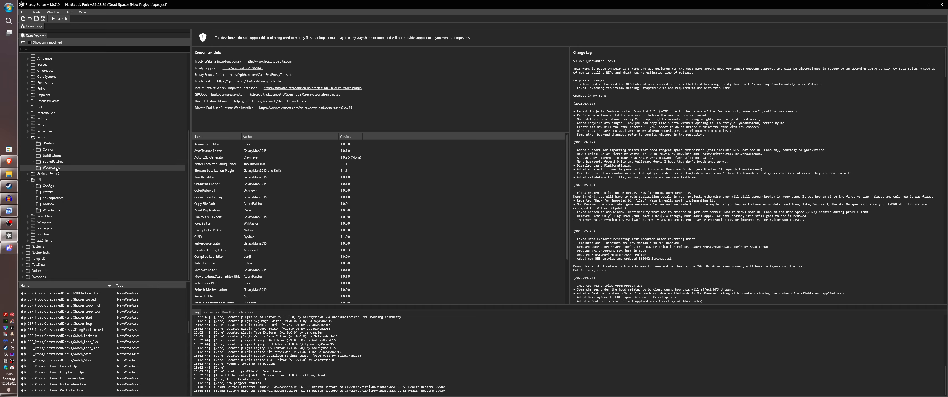
pyautogui.click(29, 137)
pyautogui.click(52, 209)
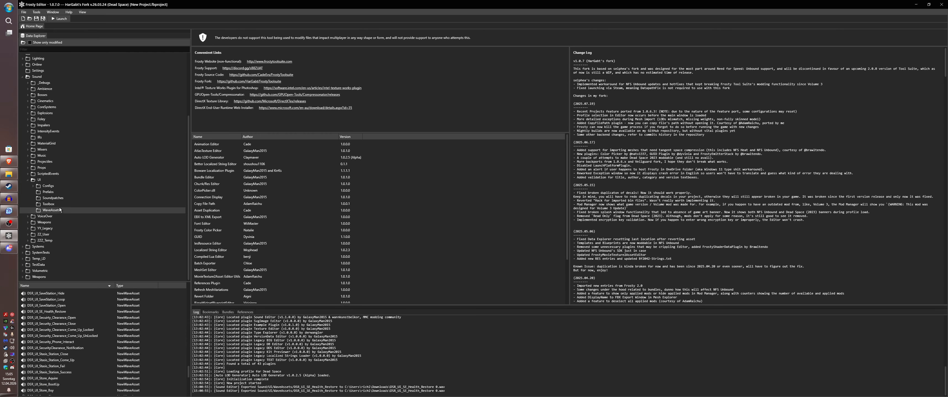
# - Locate DSR_UI_Store_Buy in the asset list and play it, and listen briefly to DSR_PauseMenu_Bed before stopping playback
pyautogui.scroll(-5, 132, 293)
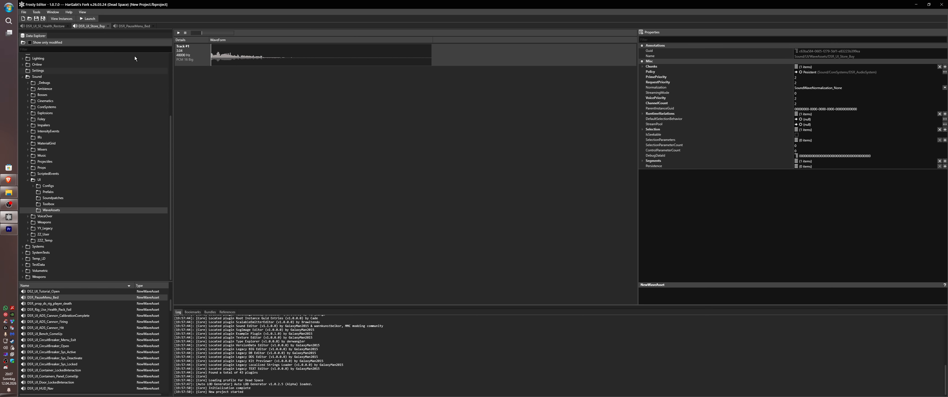
pyautogui.scroll(-10, 73, 325)
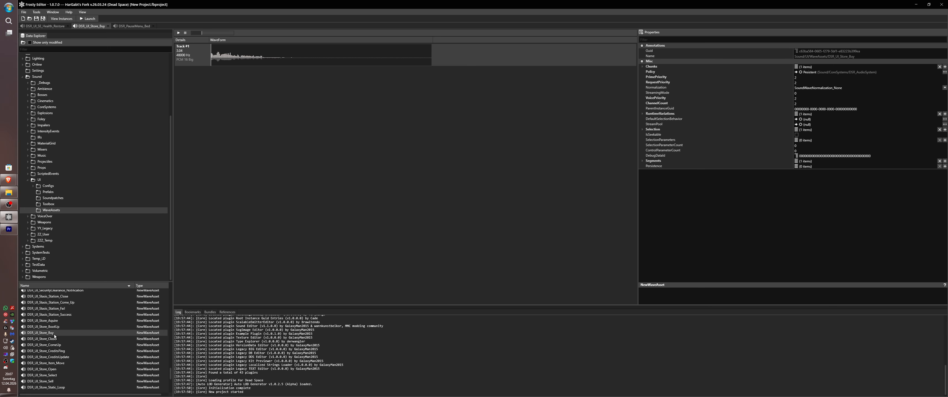
pyautogui.click(179, 34)
pyautogui.click(137, 25)
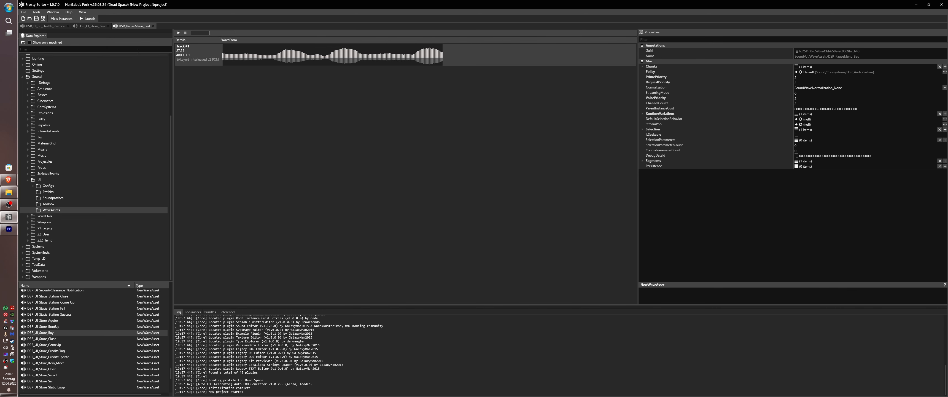
pyautogui.click(181, 32)
pyautogui.click(186, 32)
# - Compare the track details, including the audio format, of DSR_UI_Store_Buy and DSR_PauseMenu_Bed
pyautogui.click(100, 27)
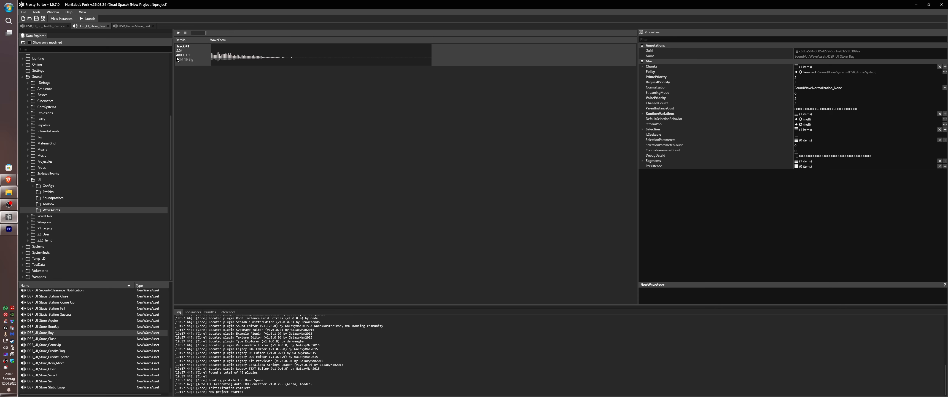
pyautogui.click(133, 27)
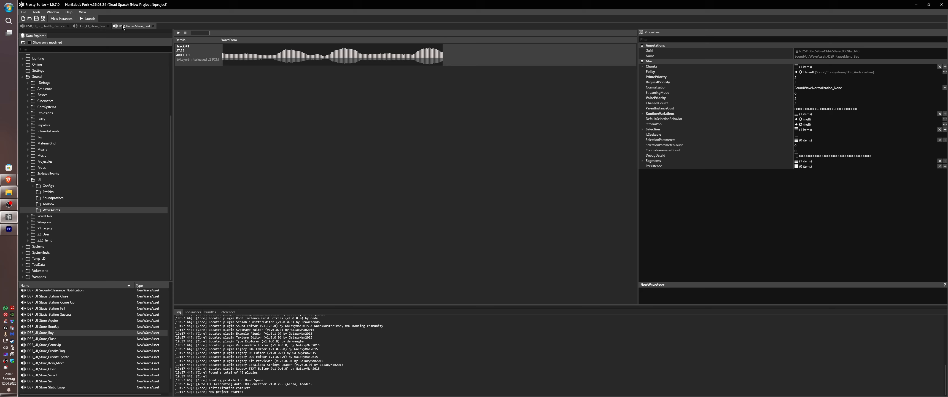
pyautogui.click(88, 27)
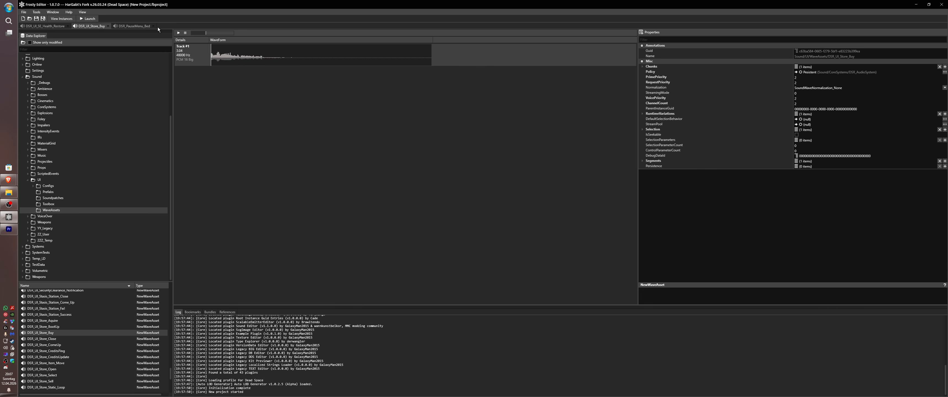
pyautogui.click(132, 26)
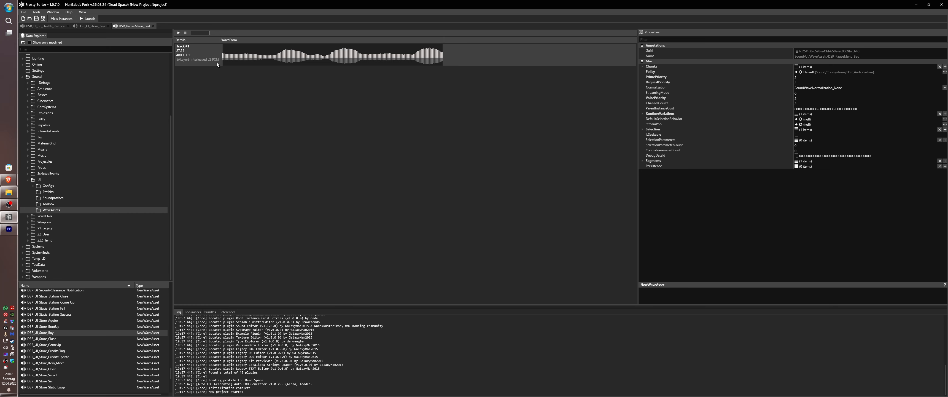
pyautogui.click(90, 26)
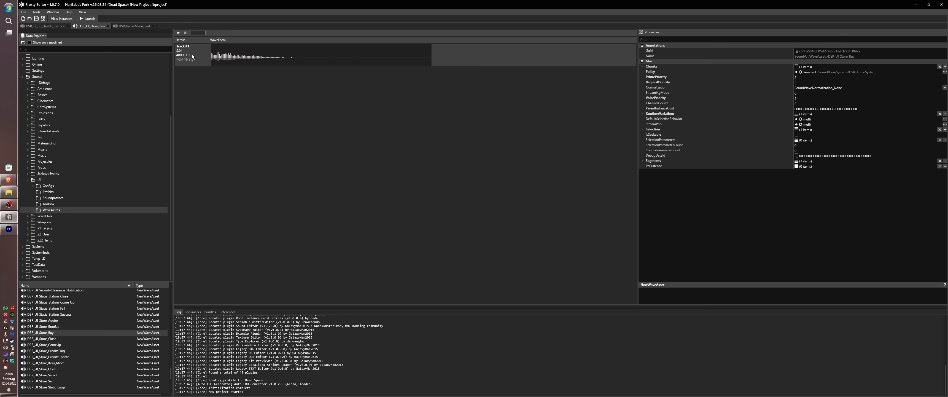
pyautogui.click(134, 27)
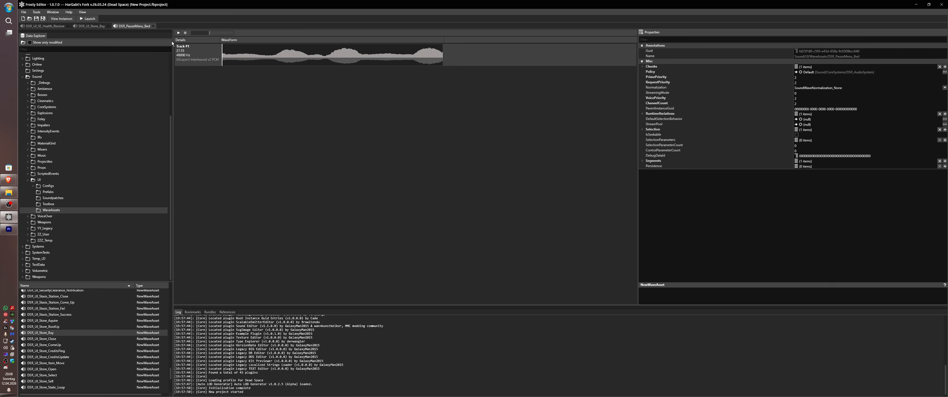
# - Export the DSR_UI_Store_Buy track as a WAV file to the Downloads folder
pyautogui.click(91, 26)
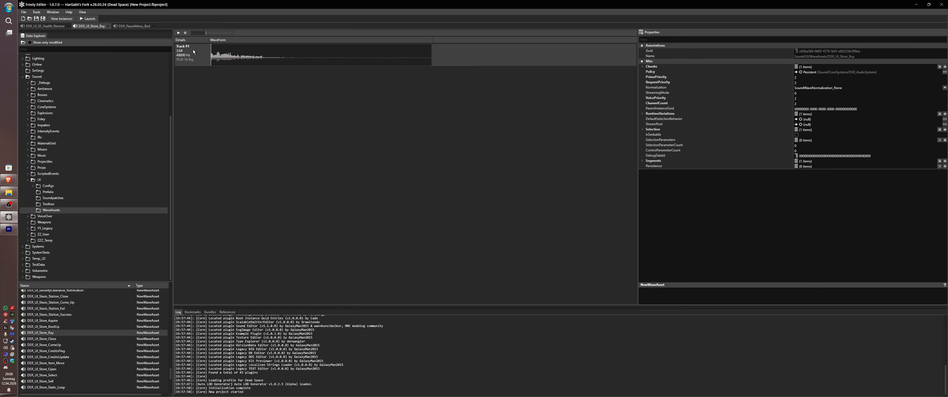
pyautogui.rightClick(192, 58)
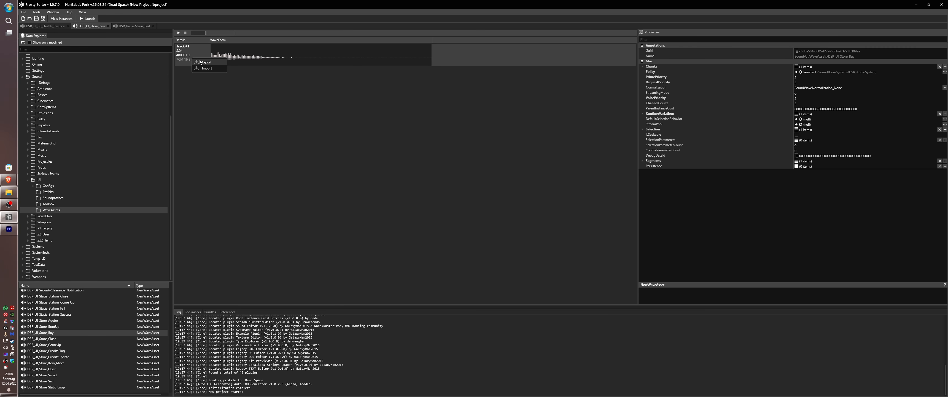
pyautogui.click(204, 62)
pyautogui.click(369, 300)
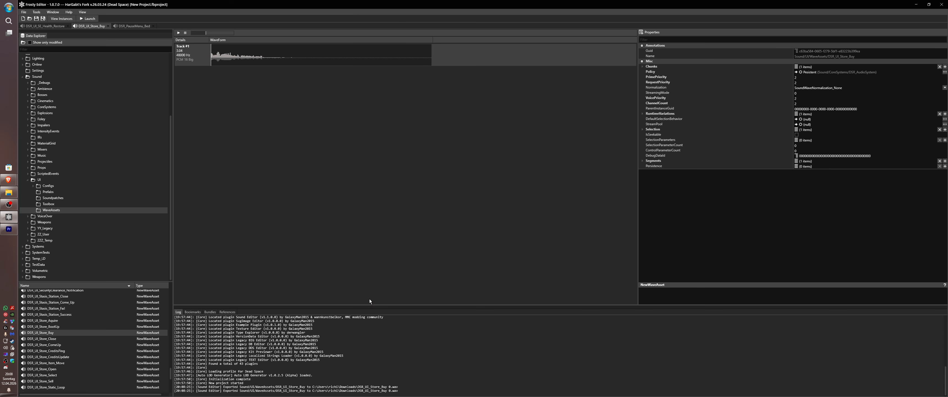
# - Export the DSR_PauseMenu_Bed track to the Downloads folder as a WAV file
pyautogui.click(135, 26)
pyautogui.rightClick(195, 57)
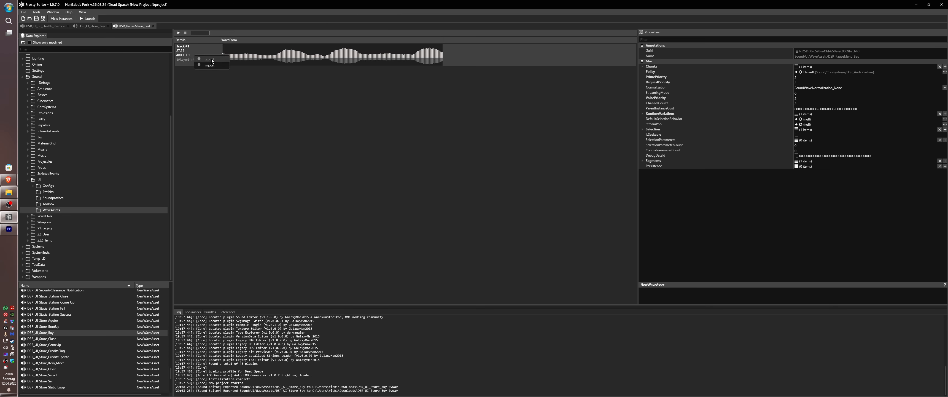
pyautogui.click(204, 63)
pyautogui.click(370, 300)
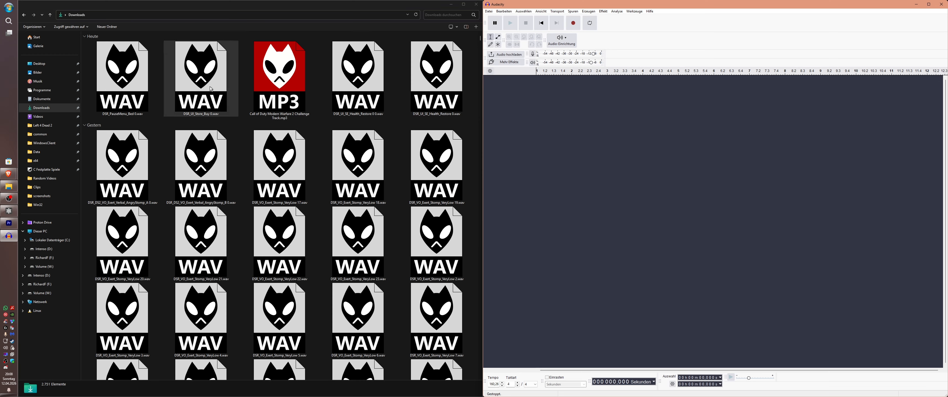
# - Import DSR_UI_Store_Buy 0.wav from the Downloads folder into Audacity as a track and play it
pyautogui.click(132, 76)
pyautogui.click(194, 73)
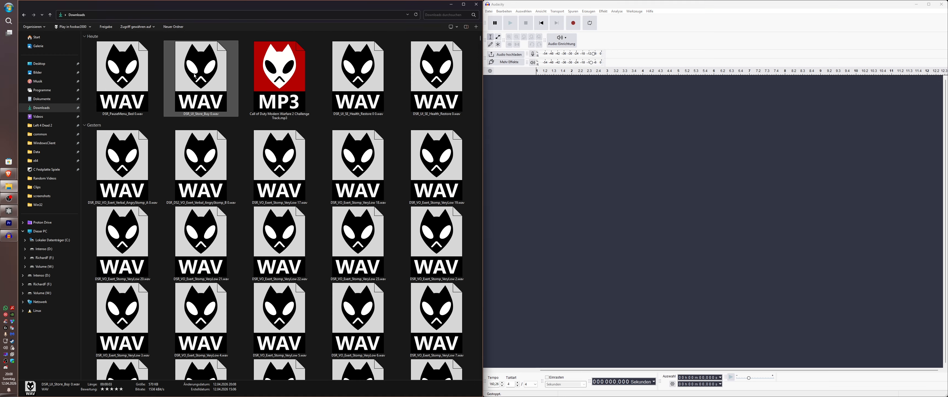
pyautogui.moveTo(195, 75); pyautogui.dragTo(626, 140)
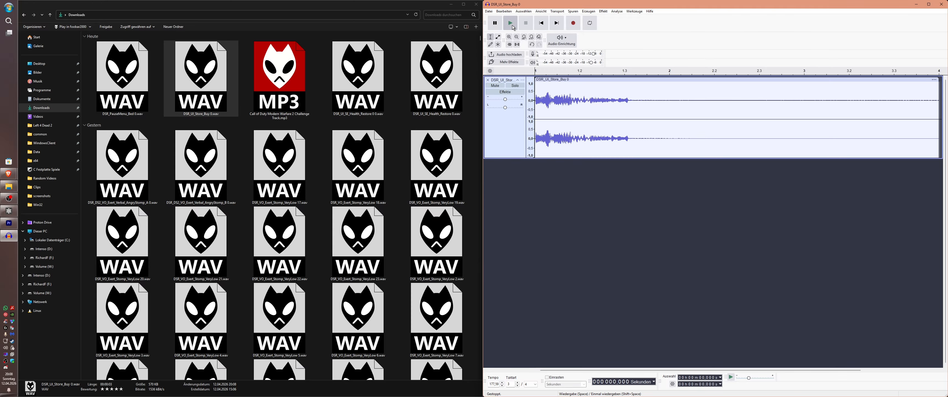
pyautogui.click(513, 27)
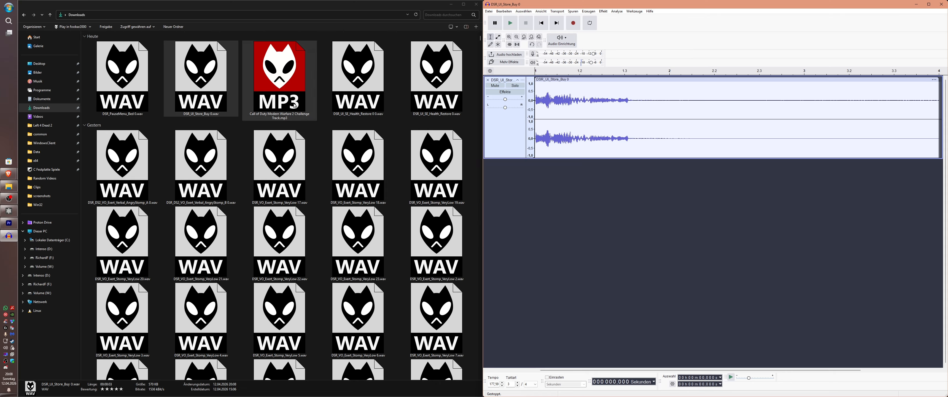
# - Add Call of Duty Modern Warfare 2 Challenge Track.mp3 as a second track, play both tracks and inspect the MP3 clip's options
pyautogui.click(281, 102)
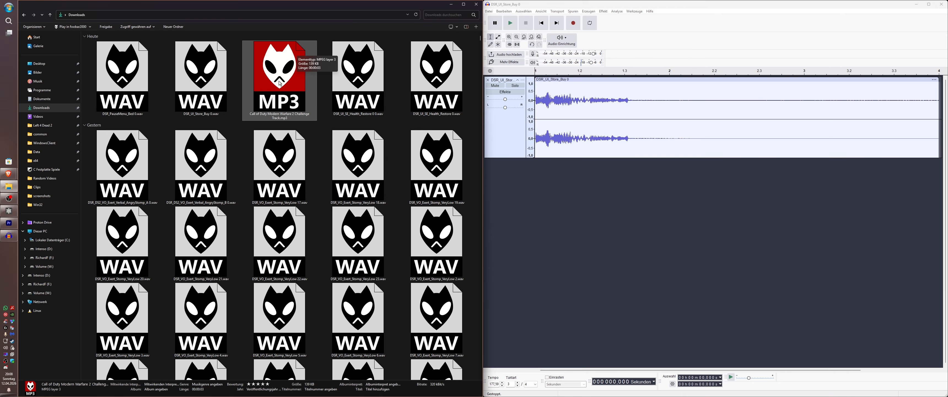
pyautogui.moveTo(279, 83); pyautogui.dragTo(578, 208)
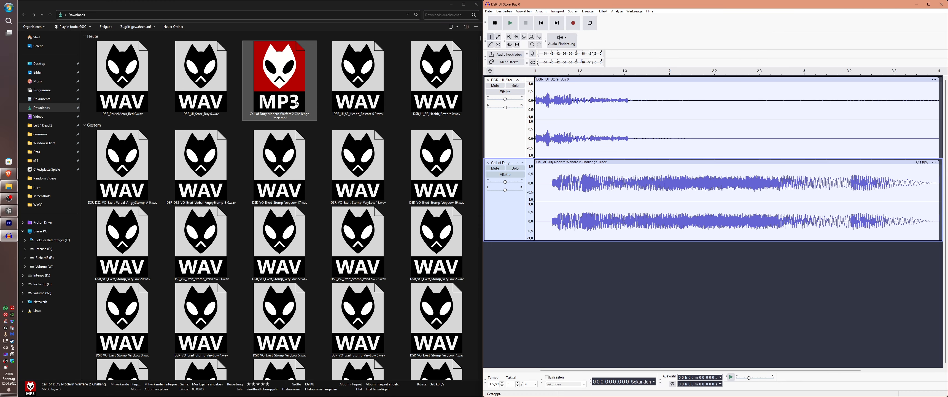
pyautogui.click(510, 23)
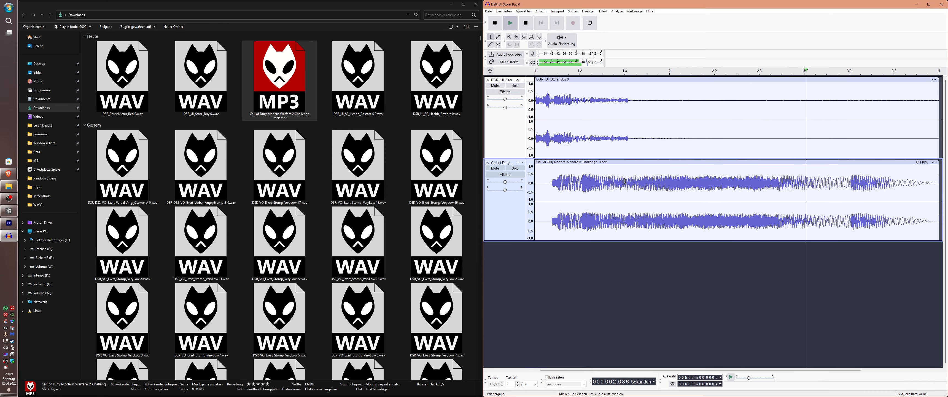
pyautogui.keyDown('ctrl'); pyautogui.scroll(-3, 625, 181); pyautogui.keyUp('ctrl')
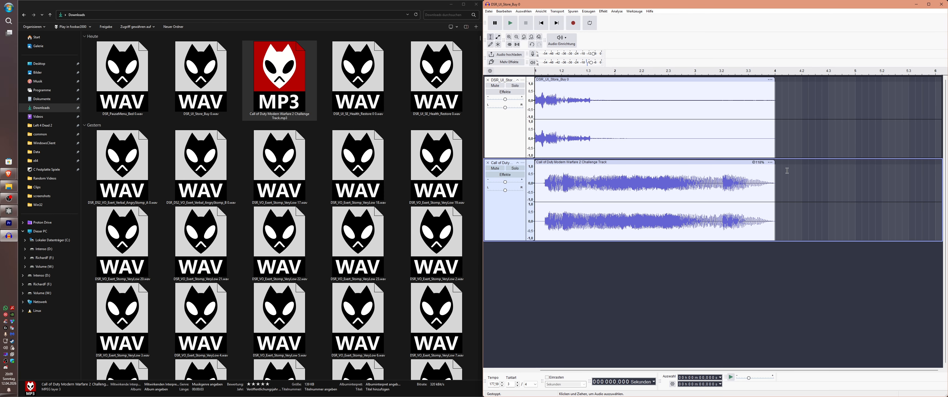
pyautogui.click(771, 162)
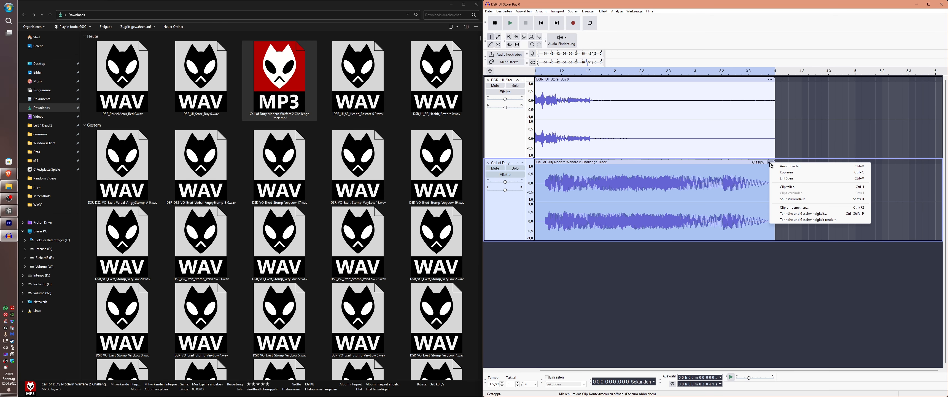
pyautogui.click(793, 133)
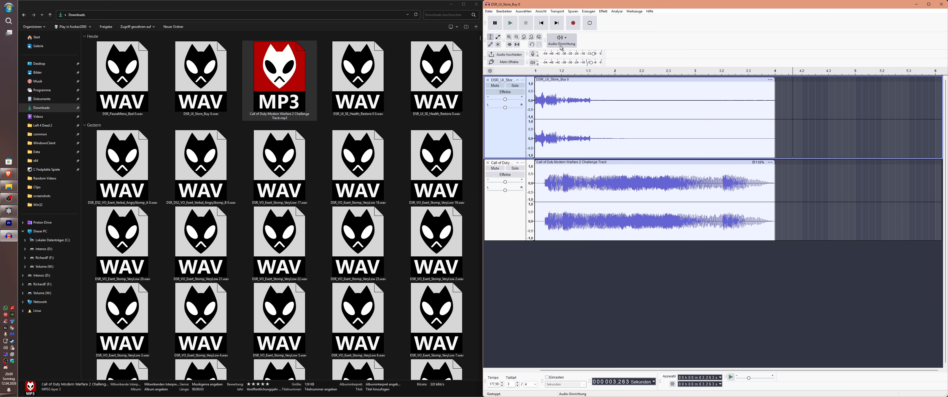
# - Switch the timeline ruler to minutes and seconds and play both tracks briefly
pyautogui.click(489, 71)
pyautogui.click(521, 75)
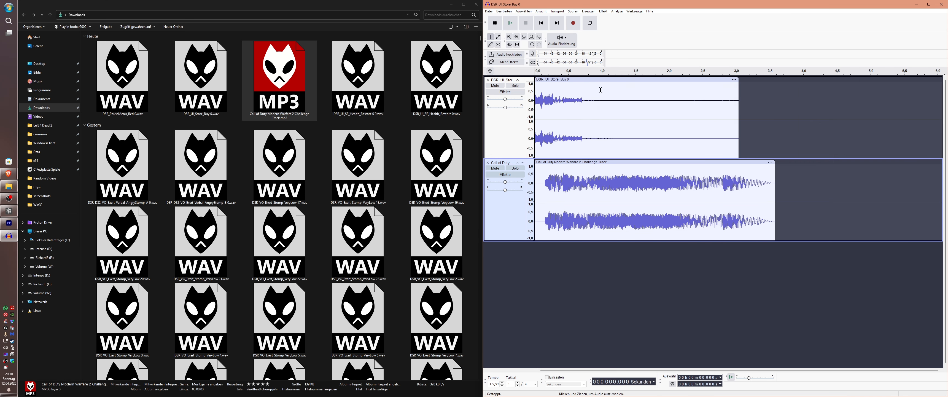
pyautogui.rightClick(582, 71)
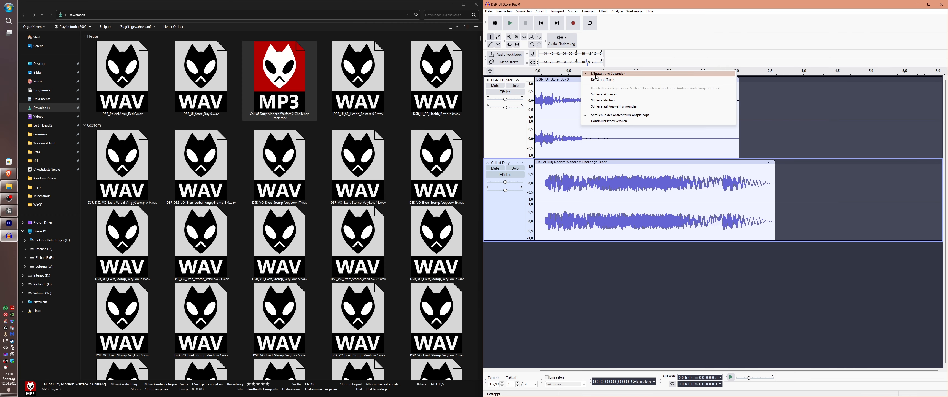
pyautogui.click(596, 75)
pyautogui.rightClick(582, 70)
pyautogui.click(560, 71)
pyautogui.rightClick(579, 72)
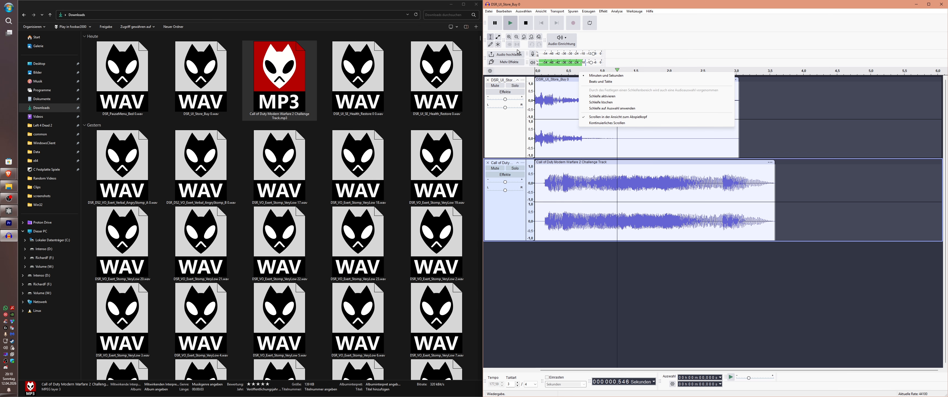
pyautogui.click(525, 25)
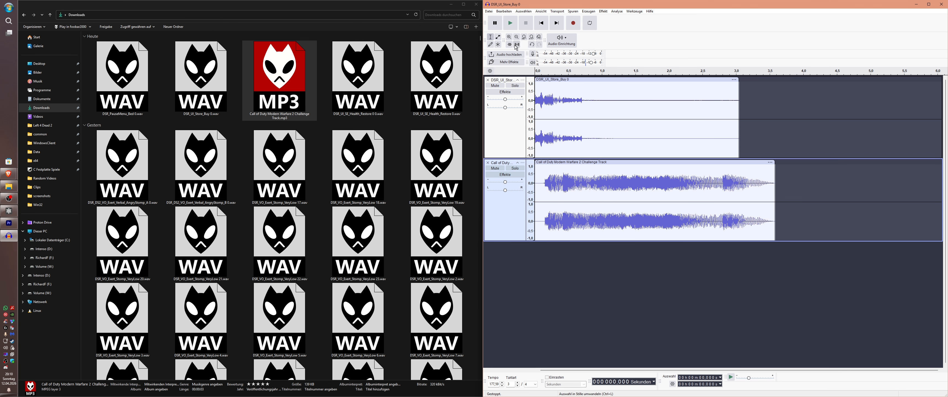
# - Set the timeline to beats and measures, re-import the Call of Duty MP3 track in place of the existing one, and play it briefly
pyautogui.rightClick(540, 72)
pyautogui.click(560, 85)
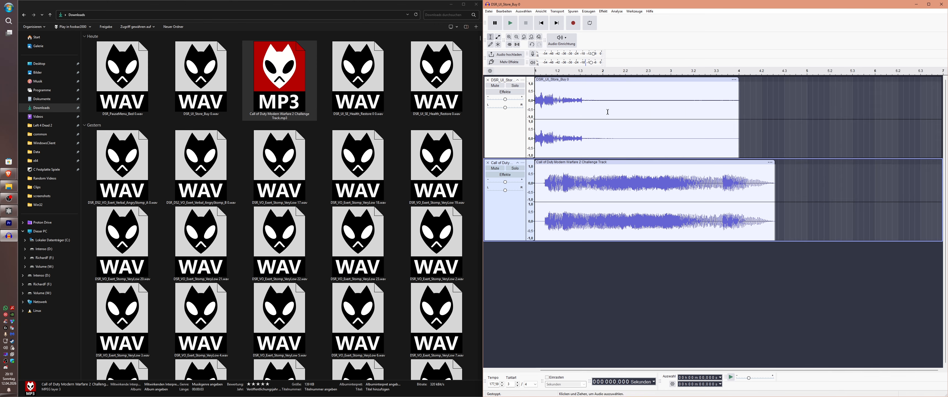
pyautogui.click(487, 162)
pyautogui.moveTo(279, 81); pyautogui.dragTo(586, 184)
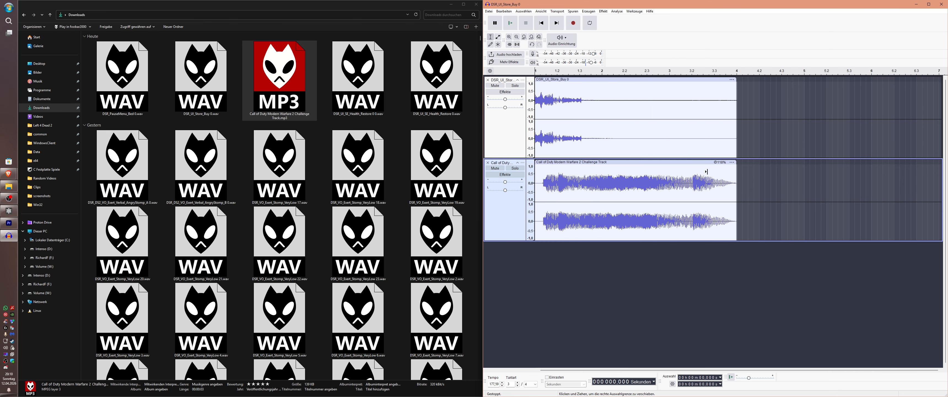
pyautogui.click(510, 23)
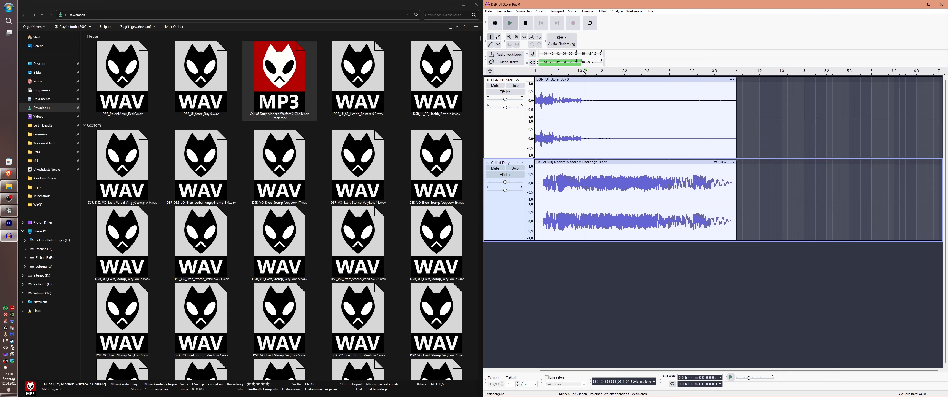
pyautogui.click(526, 22)
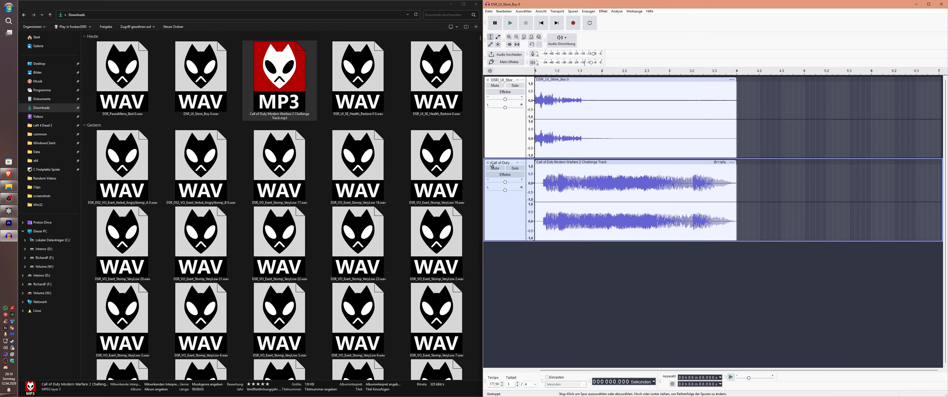
# - Re-import the Call of Duty MP3 with the timeline set to minutes and seconds, and keep it as the project's only track
pyautogui.click(488, 162)
pyautogui.rightClick(561, 71)
pyautogui.click(571, 78)
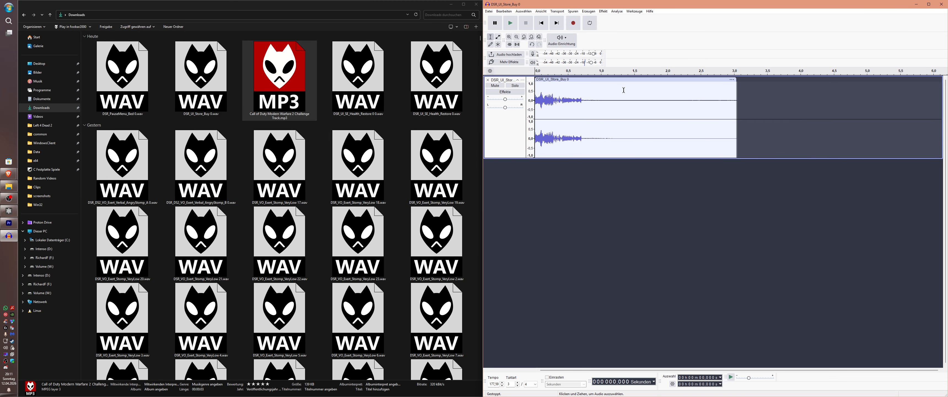
pyautogui.moveTo(279, 74); pyautogui.dragTo(569, 196)
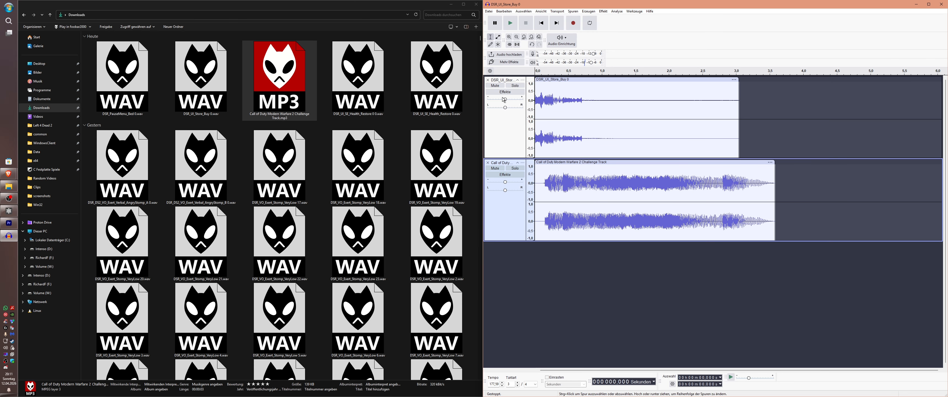
pyautogui.click(488, 79)
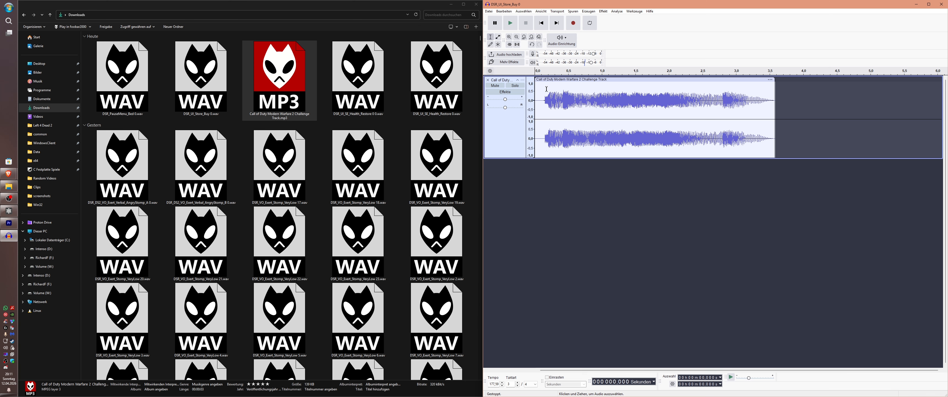
# - Export the audio as a stereo 48000 Hz, Signed 16-bit PCM WAV, overwriting DSR_UI_Store_Buy 0.wav in the Downloads folder
pyautogui.click(489, 11)
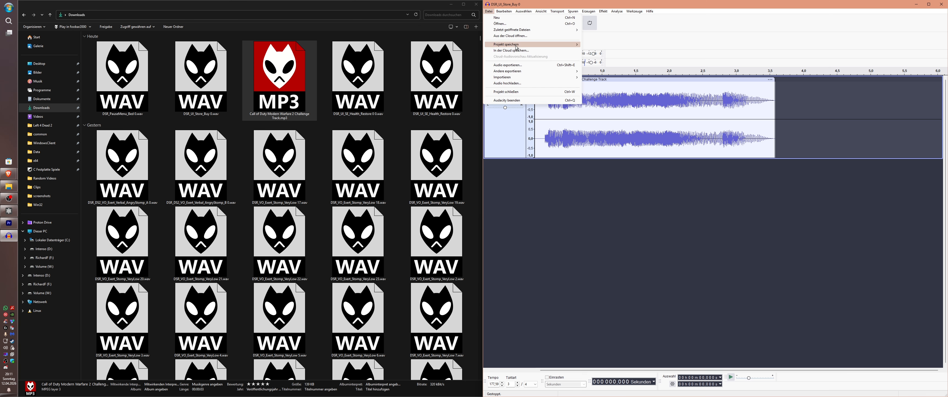
pyautogui.click(517, 65)
pyautogui.click(741, 264)
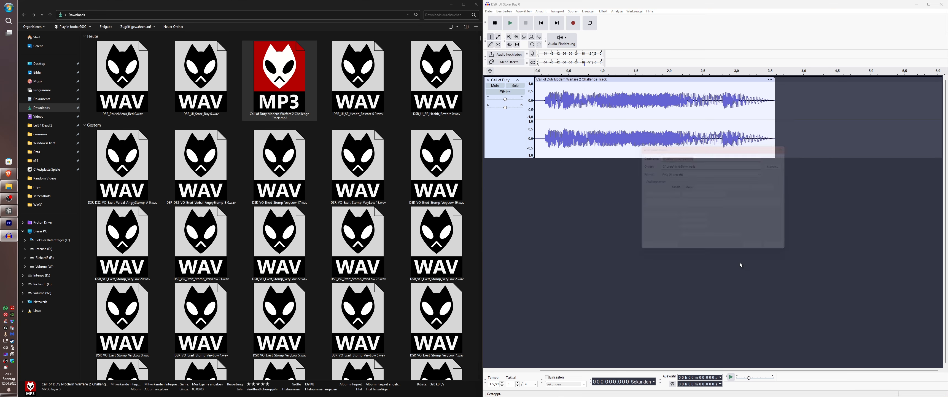
pyautogui.moveTo(675, 146); pyautogui.dragTo(514, 144)
pyautogui.click(540, 195)
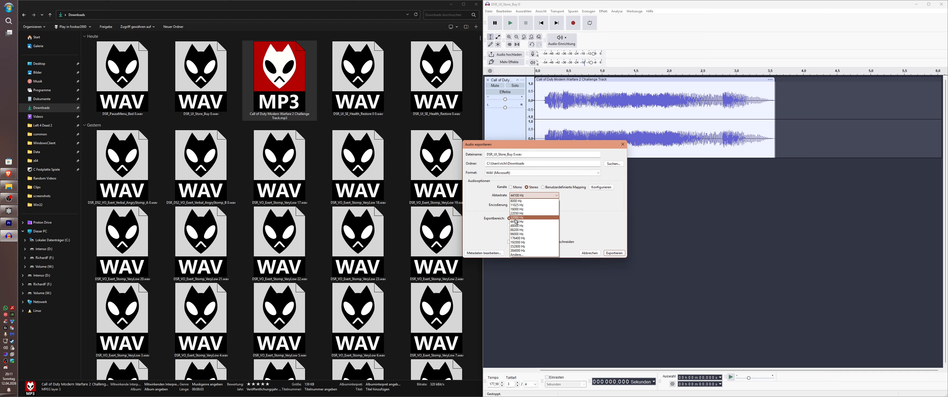
pyautogui.click(517, 225)
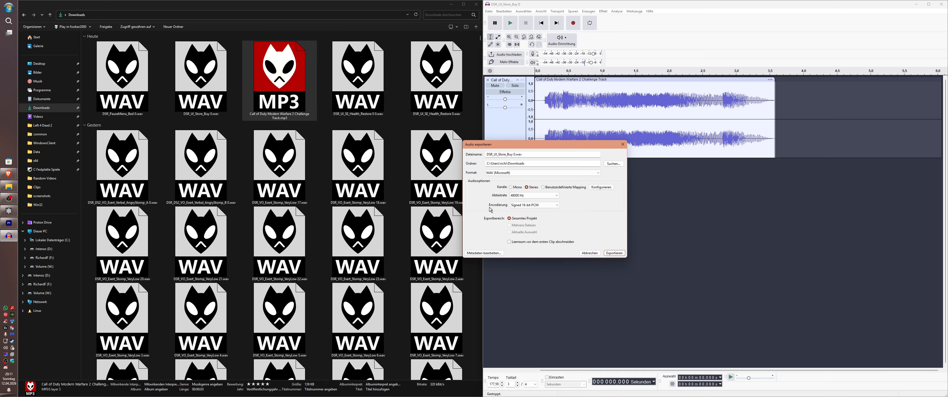
pyautogui.click(534, 205)
pyautogui.click(530, 210)
pyautogui.click(614, 253)
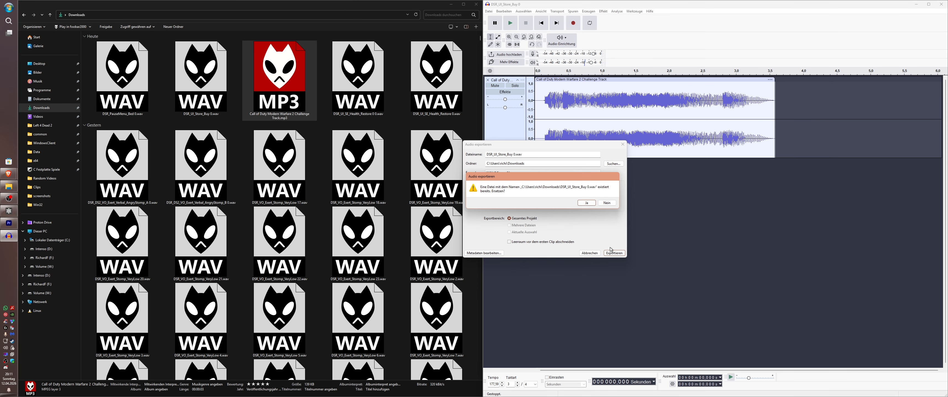
pyautogui.click(590, 205)
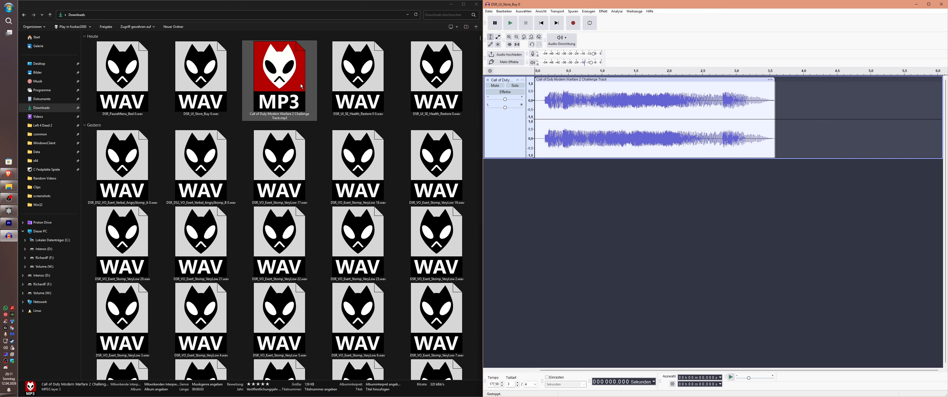
# - Import DSR_PauseMenu_Bed 0.wav into the project and remove the Call of Duty track
pyautogui.click(216, 94)
pyautogui.click(141, 103)
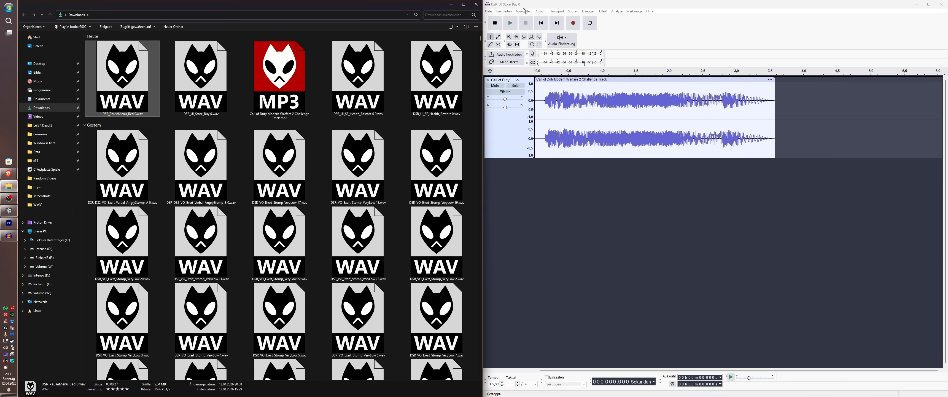
pyautogui.moveTo(133, 79); pyautogui.dragTo(571, 176)
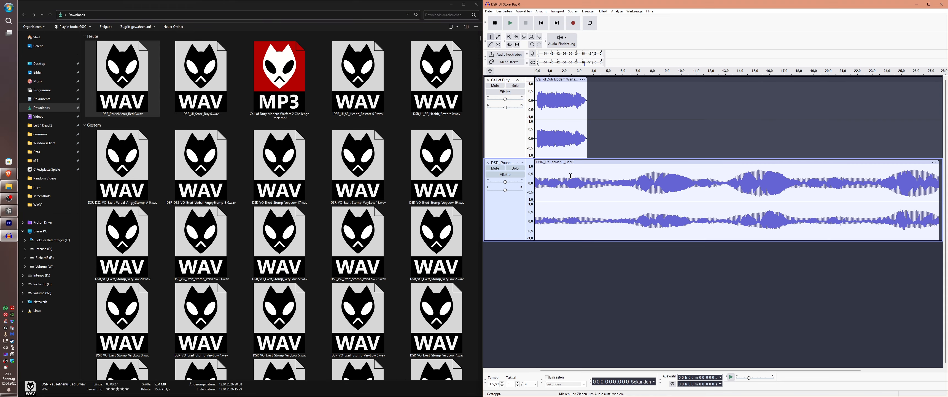
pyautogui.click(488, 80)
# - Switch to Frosty Editor, import DSR_UI_Store_Buy 0.wav from Downloads into the DSR_UI_Store_Buy track and play it
pyautogui.click(443, 16)
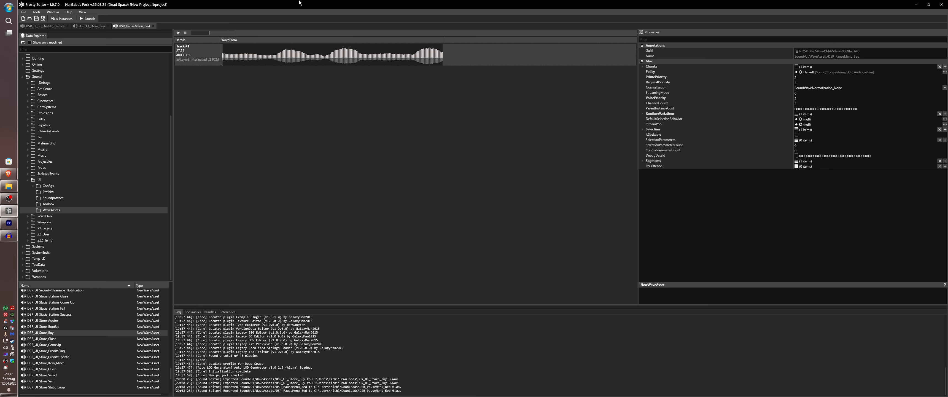
pyautogui.click(92, 26)
pyautogui.rightClick(199, 58)
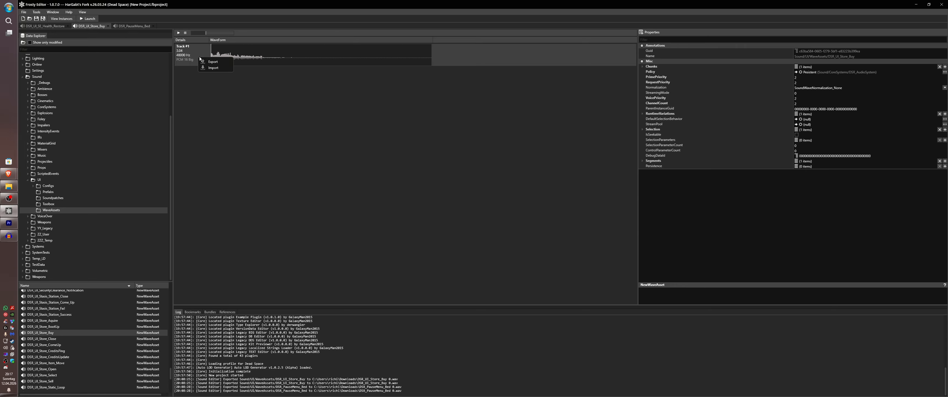
pyautogui.click(212, 70)
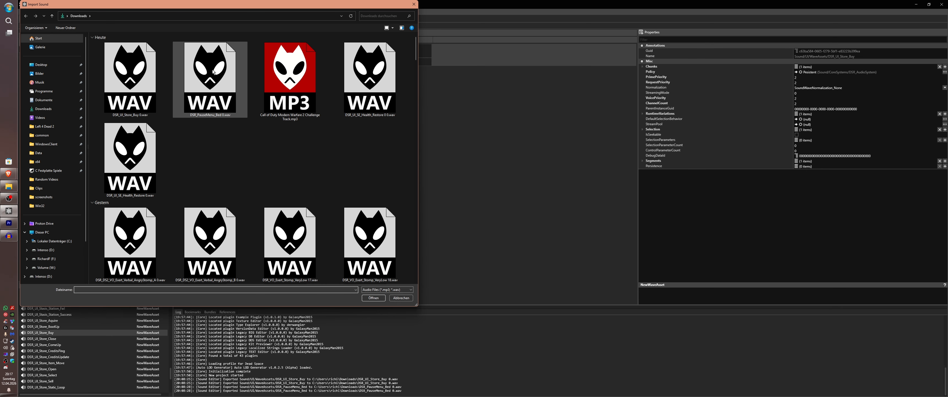
pyautogui.doubleClick(136, 98)
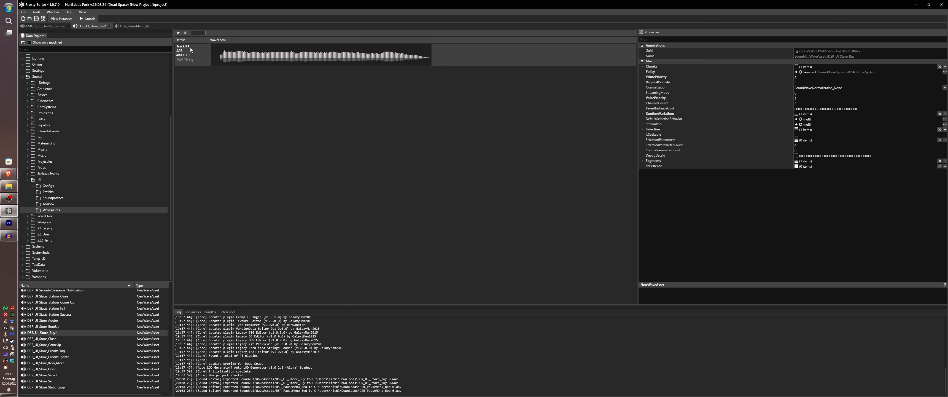
pyautogui.click(178, 33)
# - Import DSR_PauseMenu_Bed 0.wav from the Downloads folder into the DSR_PauseMenu_Bed track
pyautogui.click(131, 26)
pyautogui.rightClick(186, 57)
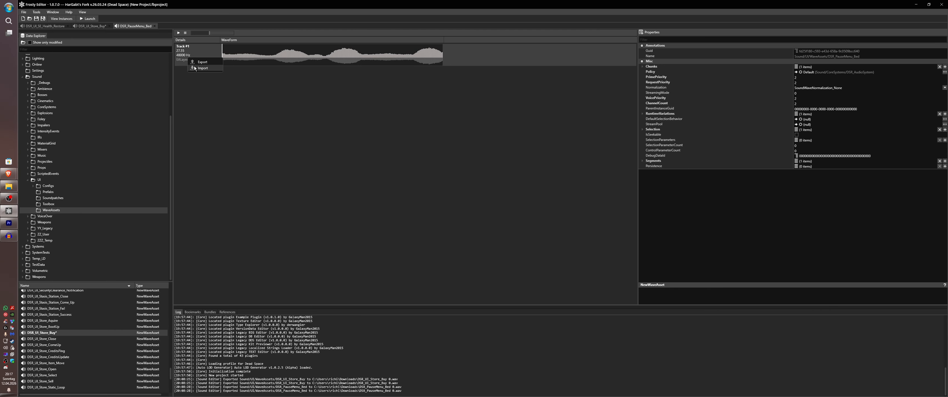
pyautogui.click(194, 66)
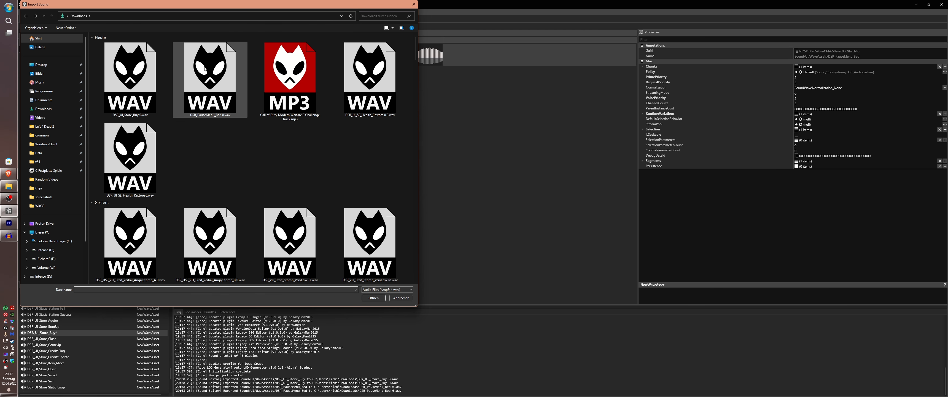
pyautogui.doubleClick(205, 70)
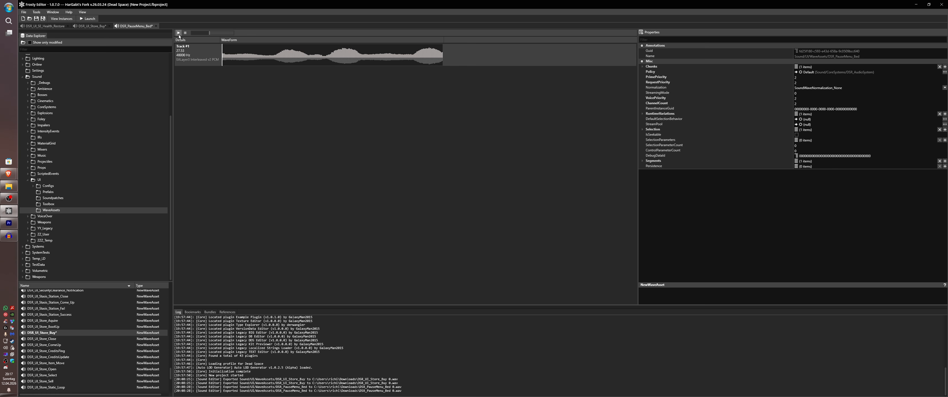
# - Play the DSR_PauseMenu_Bed track, open its sound import, and export DSR_PauseMenu_Bed 0.wav from Audacity as a stereo 48000 Hz, Signed 16-bit PCM WAV
pyautogui.click(179, 34)
pyautogui.rightClick(190, 64)
pyautogui.click(203, 71)
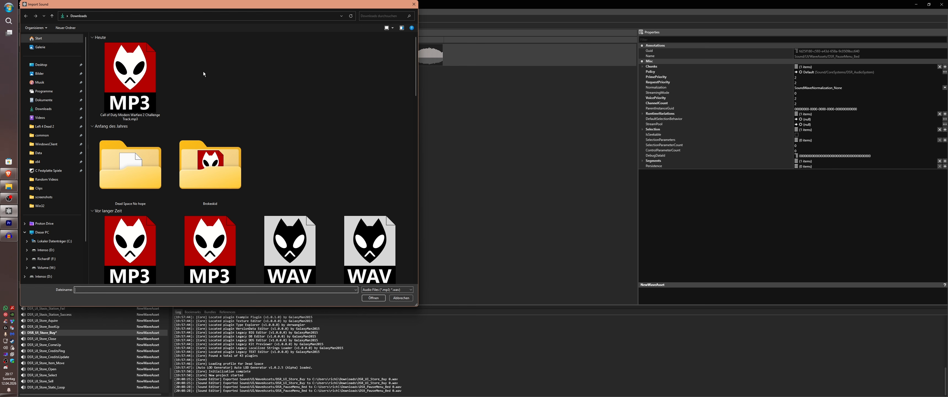
pyautogui.click(305, 143)
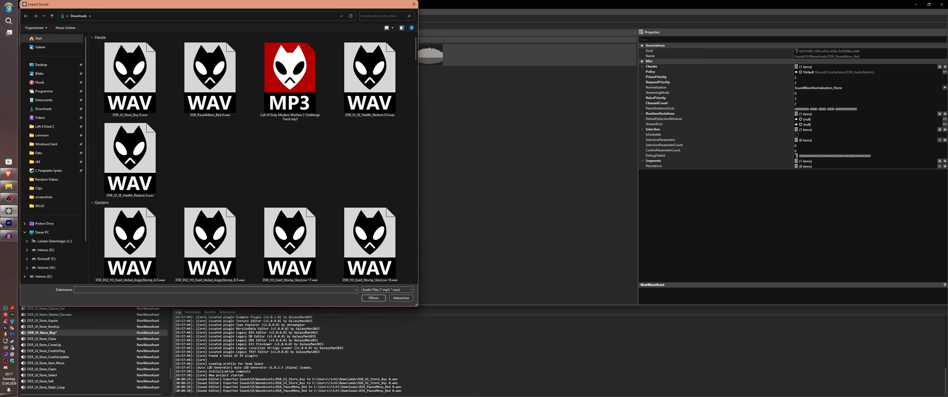
pyautogui.click(2, 239)
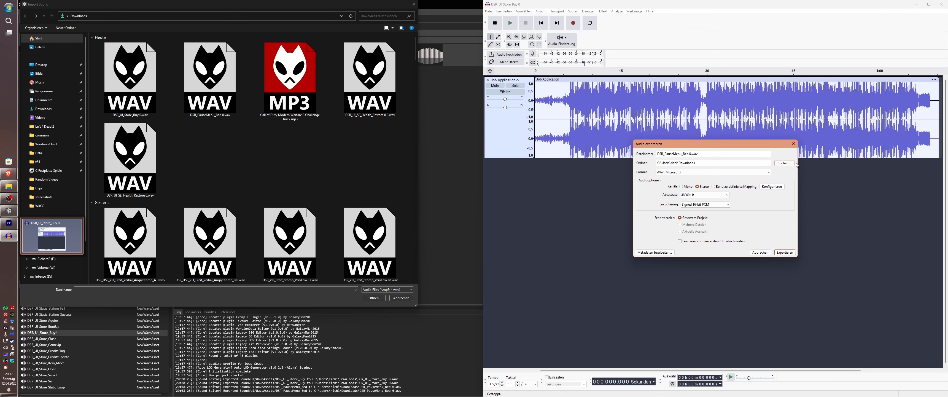
pyautogui.click(2, 239)
# - Import DSR_PauseMenu_Bed 0.wav from Downloads into the DSR_PauseMenu_Bed track in Frosty Editor, play the replacement and stop it
pyautogui.doubleClick(219, 95)
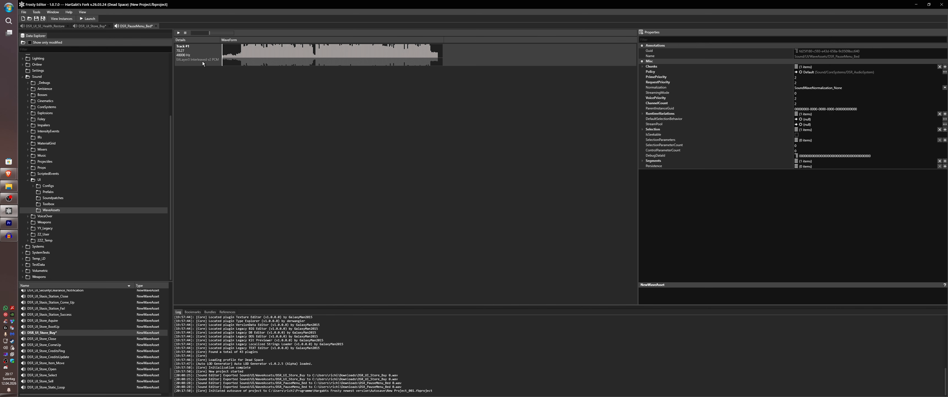
pyautogui.click(178, 33)
pyautogui.click(197, 34)
pyautogui.click(187, 32)
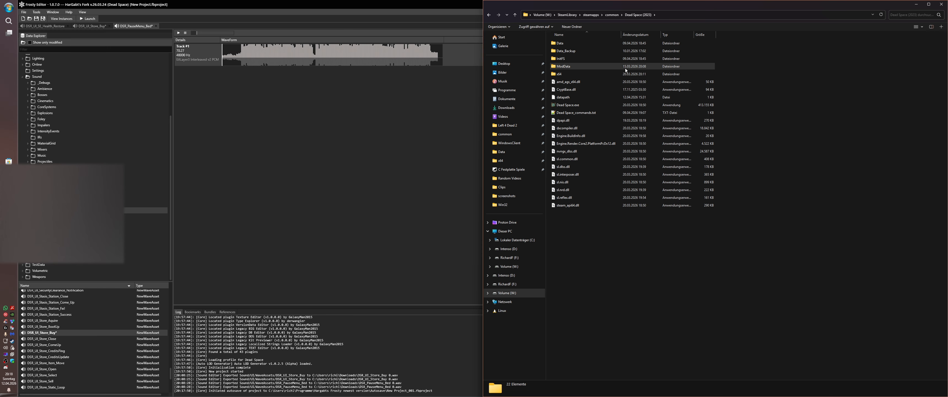
# - Copy the contents of Data_Backup into the Data folder of Dead Space (2023), replacing the files that already exist there
pyautogui.click(566, 51)
pyautogui.doubleClick(566, 51)
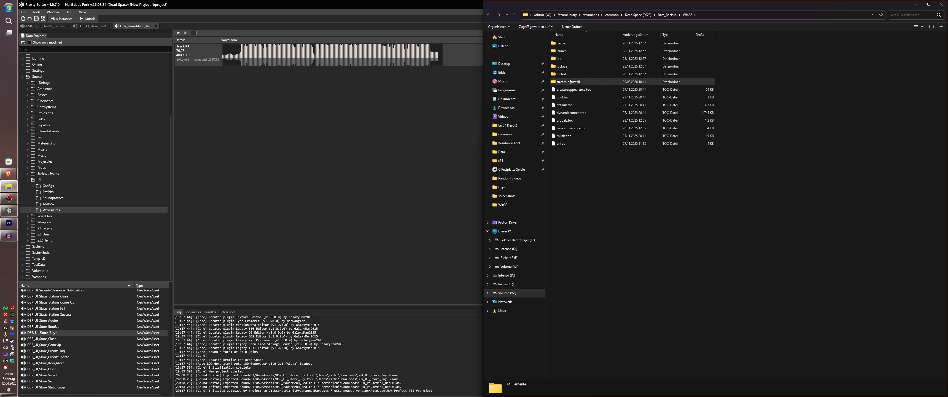
pyautogui.doubleClick(570, 79)
pyautogui.doubleClick(574, 44)
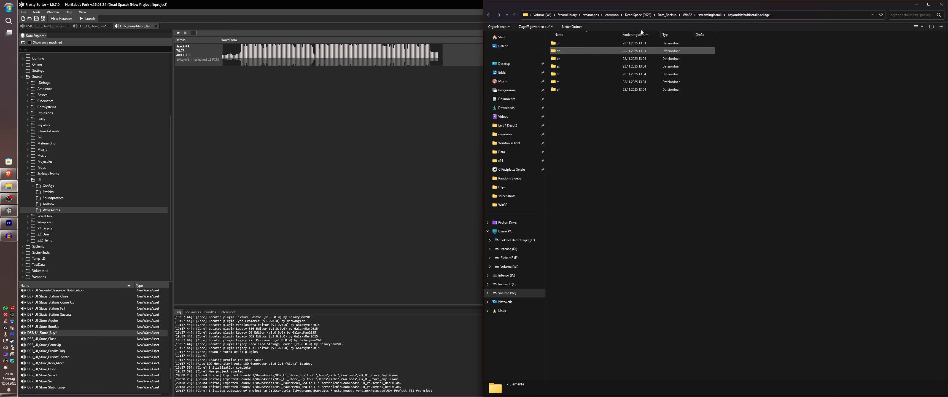
pyautogui.click(638, 14)
pyautogui.doubleClick(569, 44)
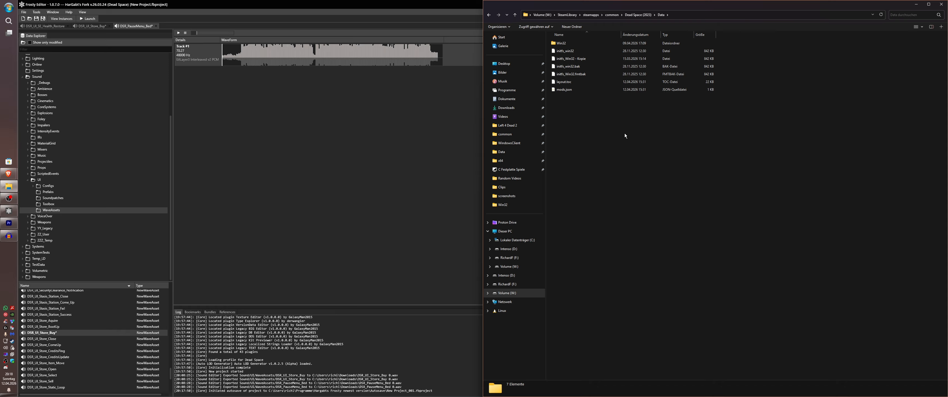
pyautogui.hotkey('ctrl', 'v')
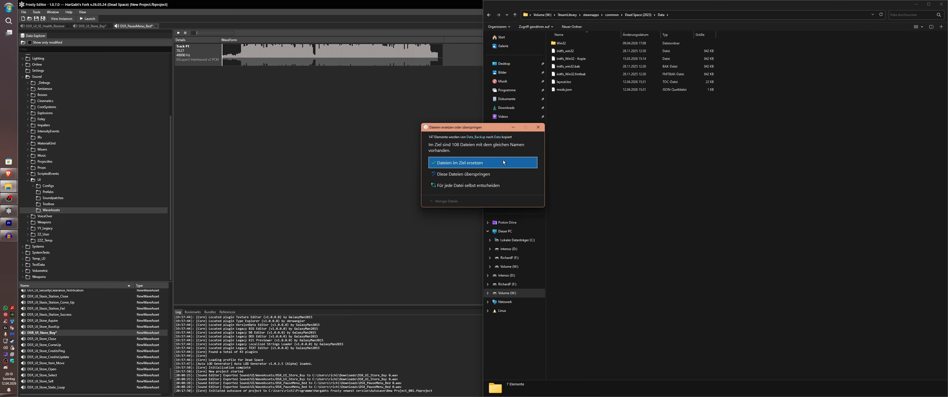
pyautogui.click(503, 162)
# - Examine the last CAS files, cas_62.cas to cas_64.cas, in Data\Win32\streaminginstall\beyonddefaultinstallpackage, comparing their dates and sizes
pyautogui.doubleClick(562, 43)
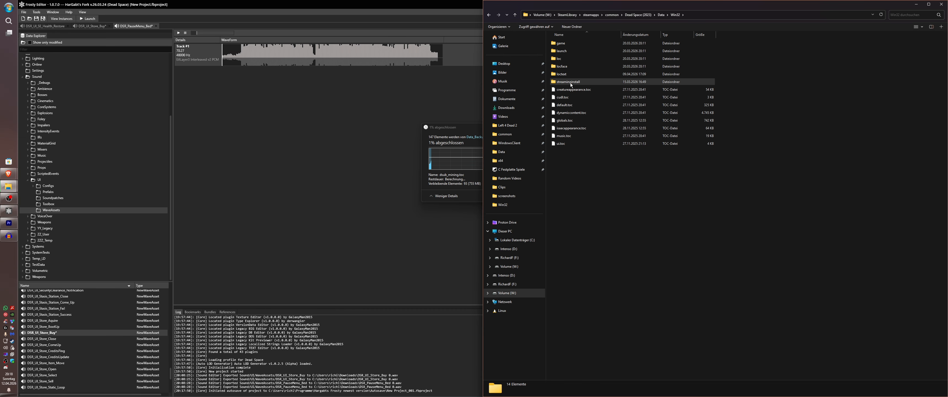
pyautogui.doubleClick(570, 83)
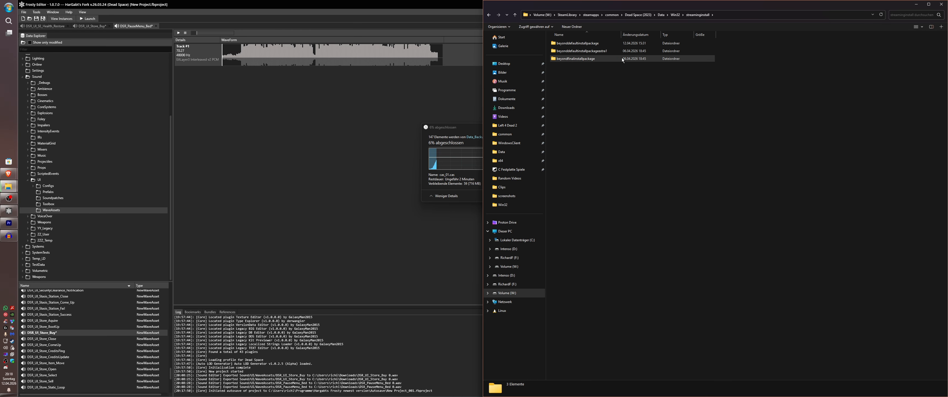
pyautogui.doubleClick(585, 43)
pyautogui.scroll(-9, 644, 166)
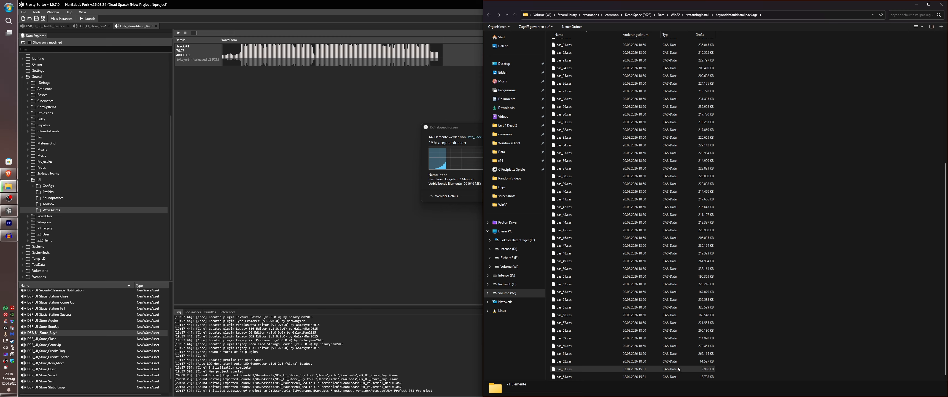
pyautogui.click(665, 377)
pyautogui.click(627, 361)
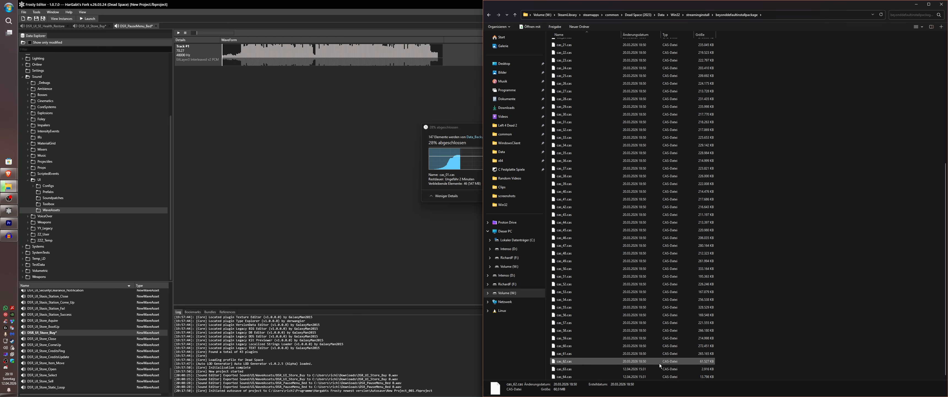
pyautogui.moveTo(723, 369); pyautogui.dragTo(600, 371)
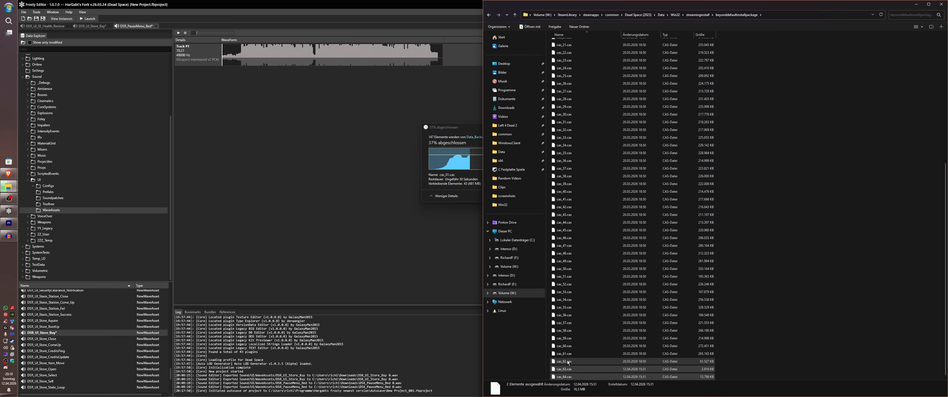
pyautogui.click(572, 376)
pyautogui.moveTo(732, 372); pyautogui.dragTo(628, 392)
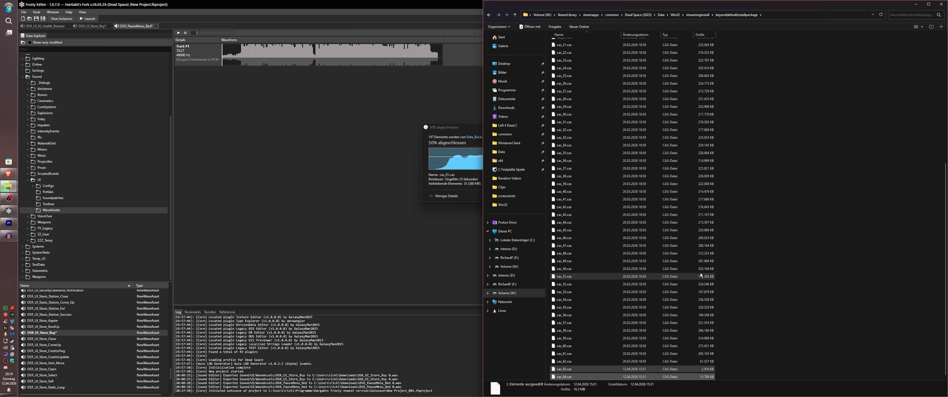
# - Examine the last CAS files in the other two streaminginstall package folders and return to the Dead Space (2023) folder
pyautogui.click(701, 15)
pyautogui.doubleClick(580, 51)
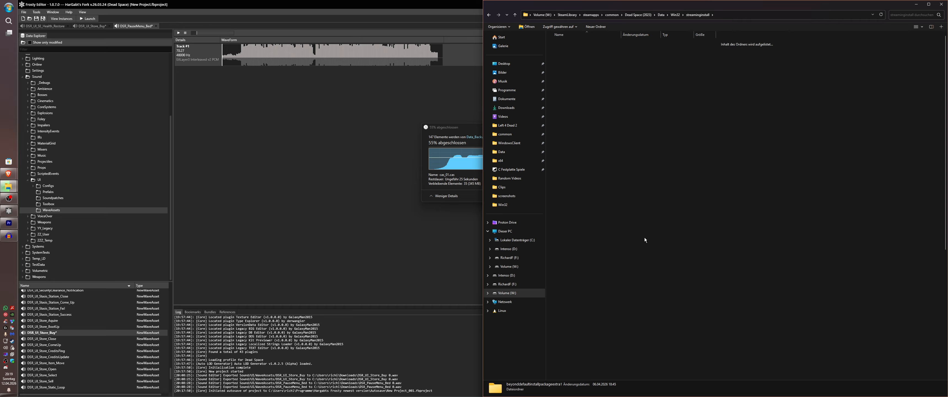
pyautogui.scroll(-7, 645, 221)
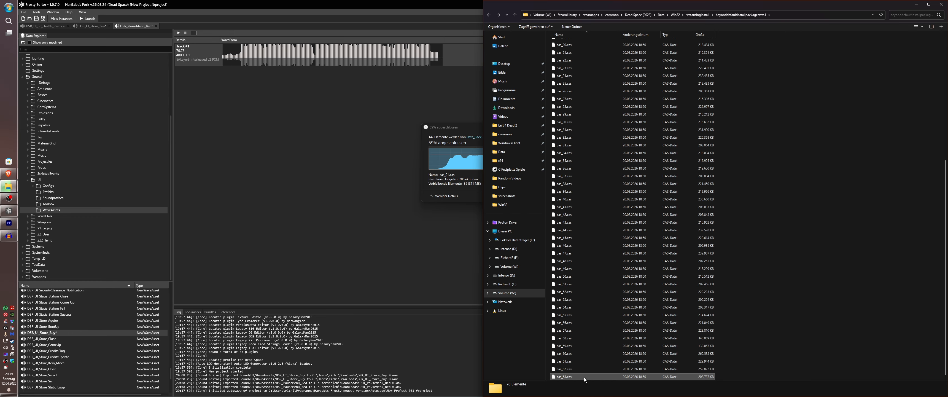
pyautogui.click(584, 377)
pyautogui.click(697, 19)
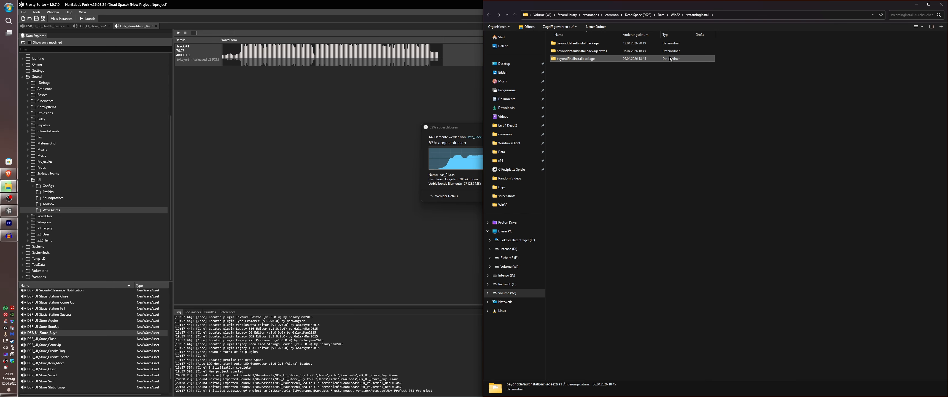
pyautogui.doubleClick(644, 59)
pyautogui.scroll(-3, 632, 134)
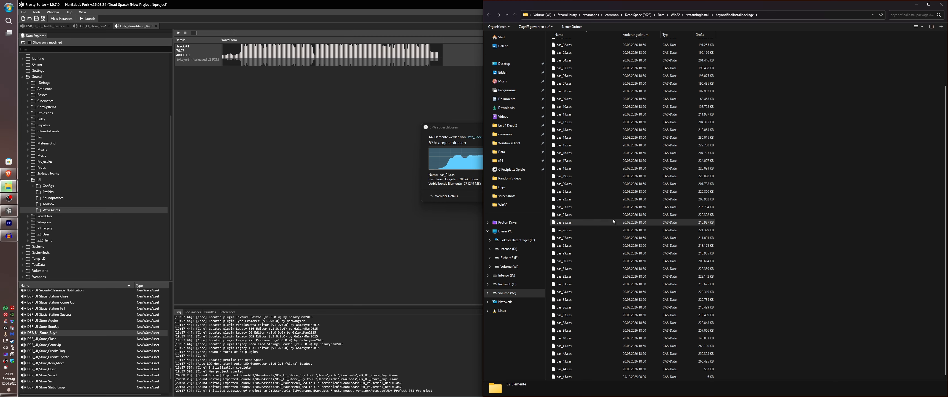
pyautogui.click(589, 376)
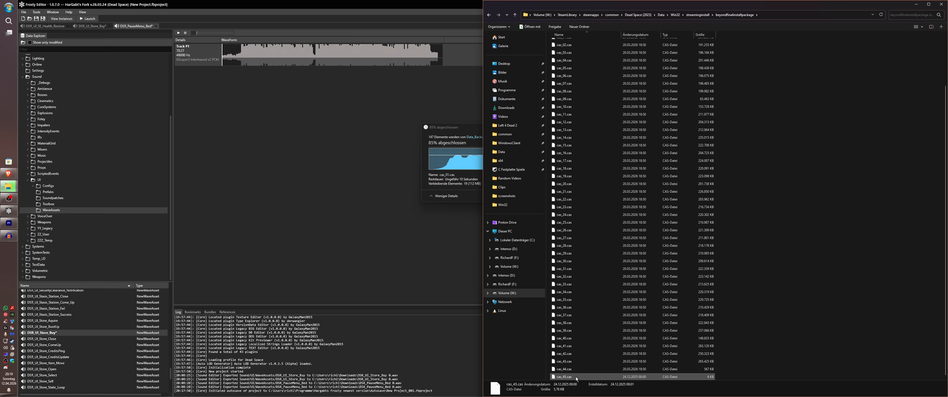
pyautogui.click(642, 15)
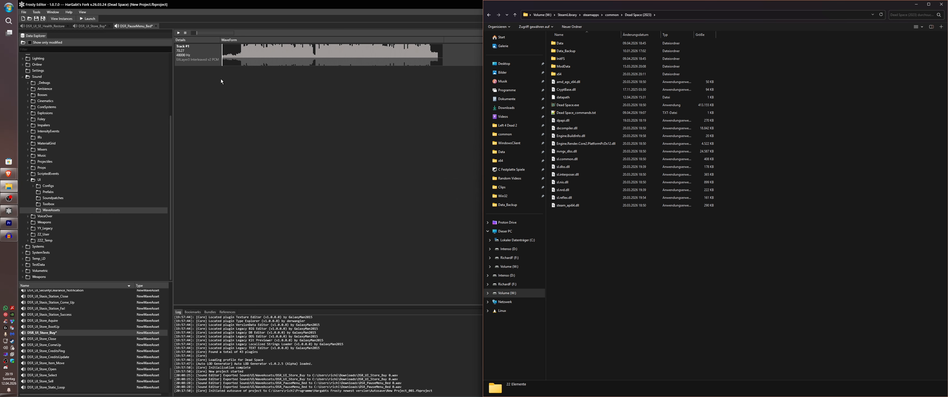
# - Switch to Frosty Editor and launch the game from the project to apply the sound mods
pyautogui.click(102, 16)
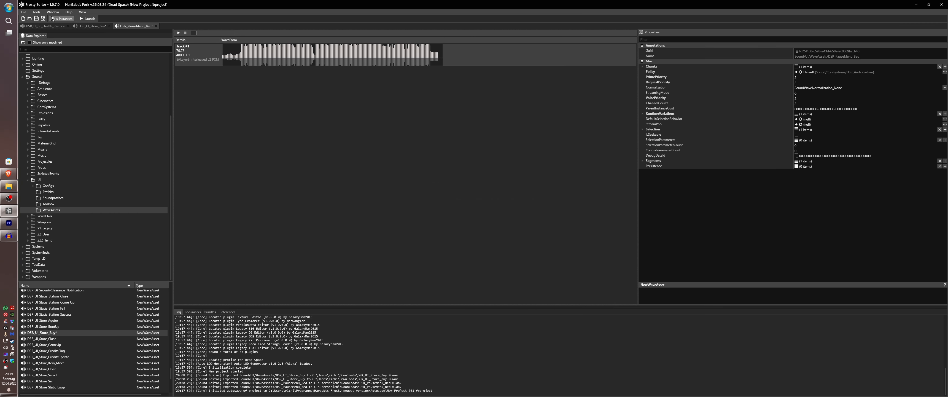
pyautogui.click(90, 19)
pyautogui.moveTo(3, 191)
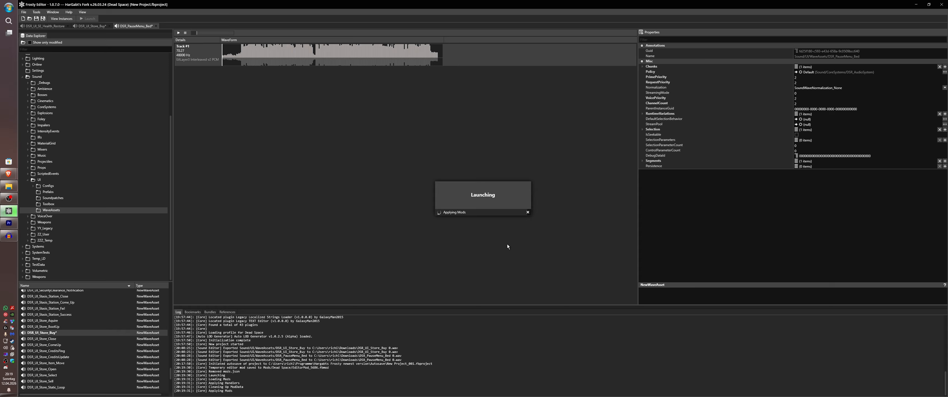
# - Switch to Steam, find Dead Space in the library and stop the running game
pyautogui.click(9, 186)
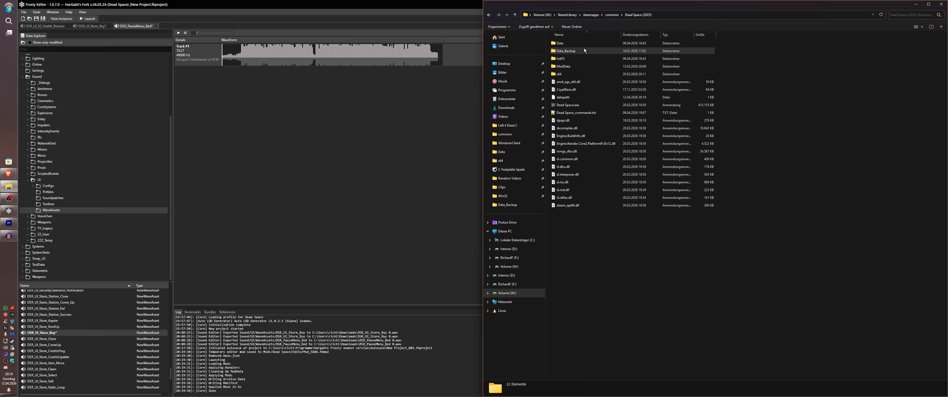
pyautogui.click(13, 323)
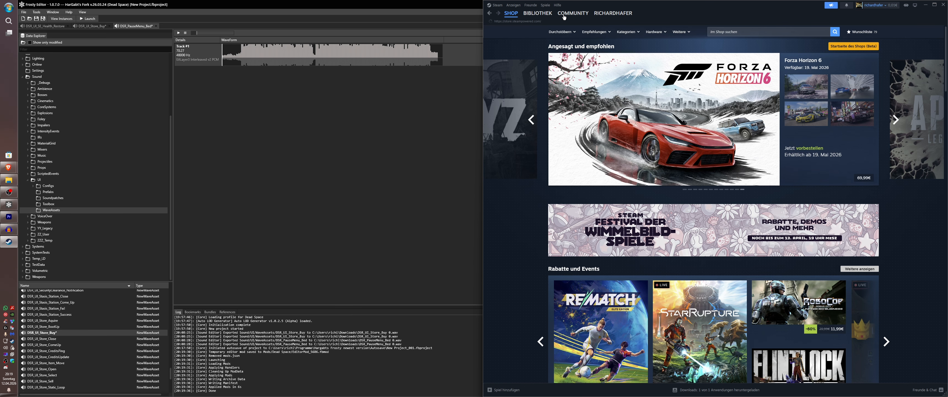
pyautogui.click(538, 13)
pyautogui.click(589, 49)
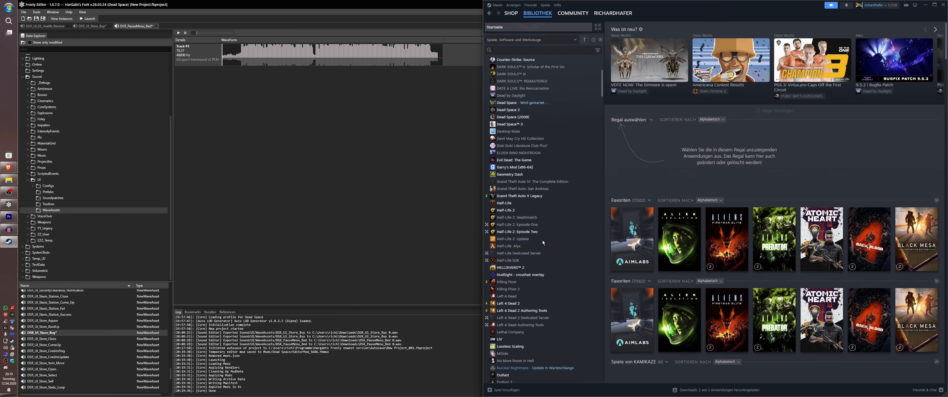
pyautogui.click(529, 226)
pyautogui.scroll(-3, 529, 226)
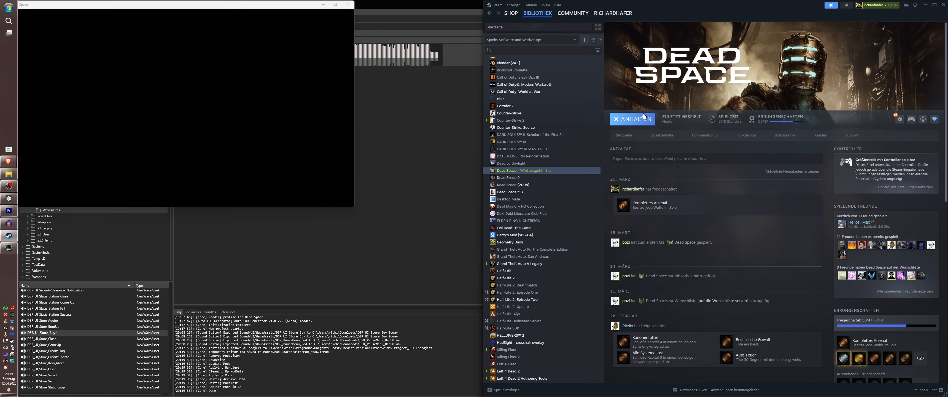
pyautogui.click(632, 119)
pyautogui.click(716, 212)
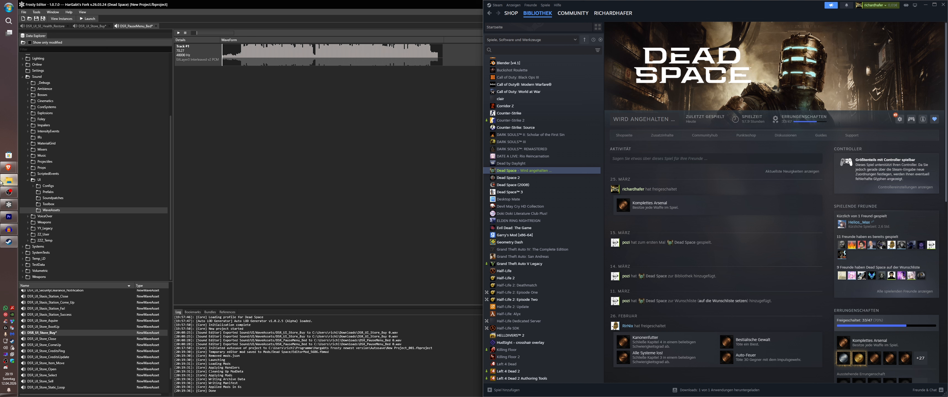
# - Switch to File Explorer and copy everything from ModData\Editor\Data into the Dead Space (2023) Data folder, replacing existing files
pyautogui.click(8, 180)
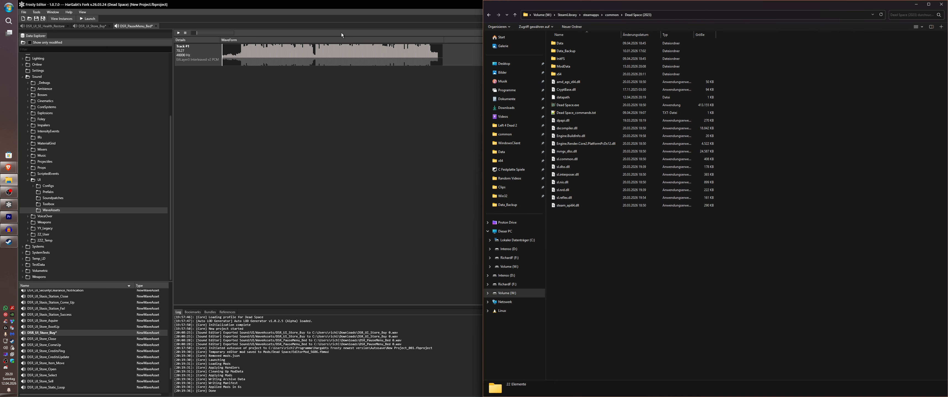
pyautogui.doubleClick(563, 66)
pyautogui.doubleClick(561, 43)
pyautogui.doubleClick(561, 43)
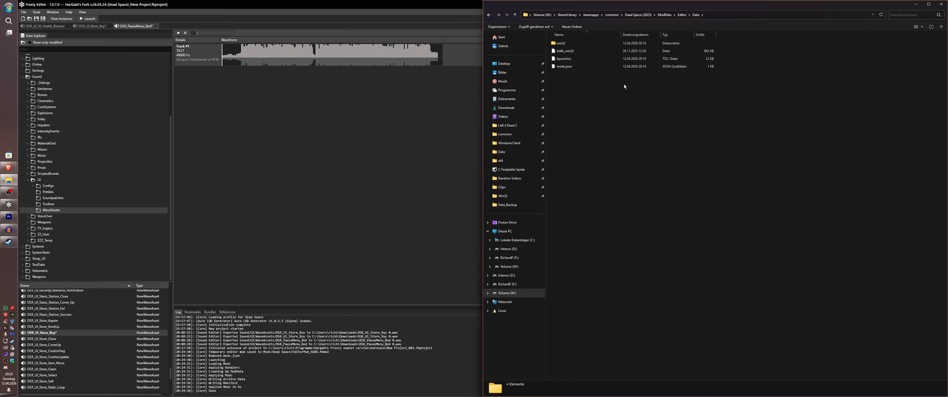
pyautogui.hotkey('ctrl', 'a')
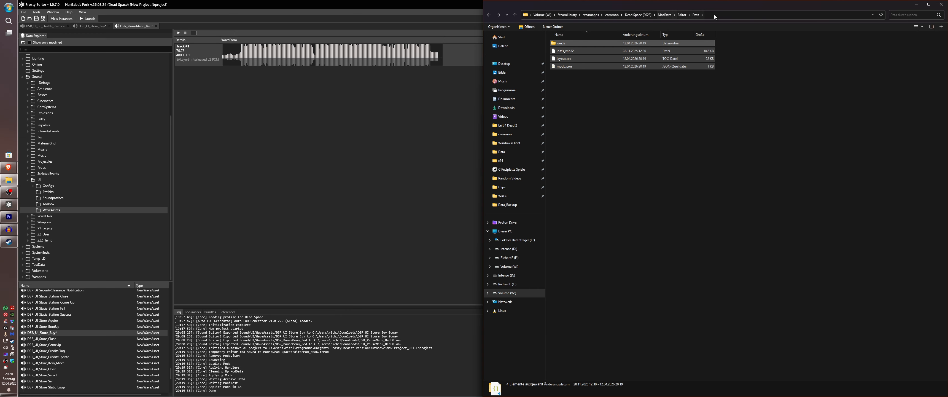
pyautogui.click(715, 15)
pyautogui.click(732, 112)
pyautogui.hotkey('ctrl', 'a')
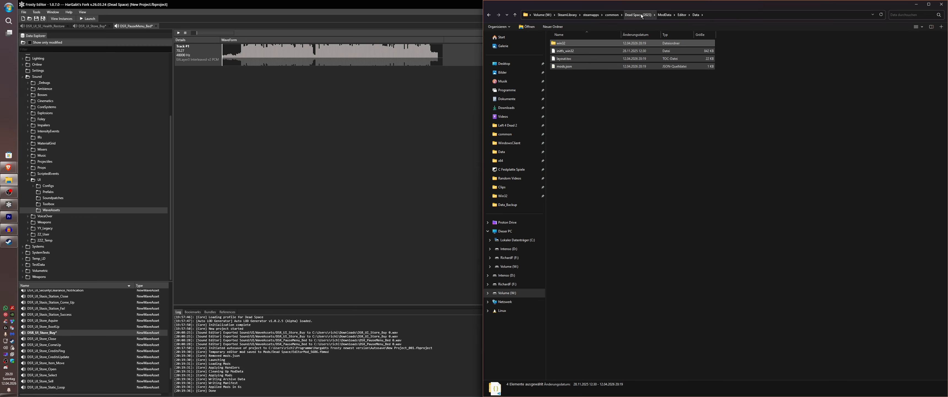
pyautogui.click(641, 15)
pyautogui.doubleClick(558, 43)
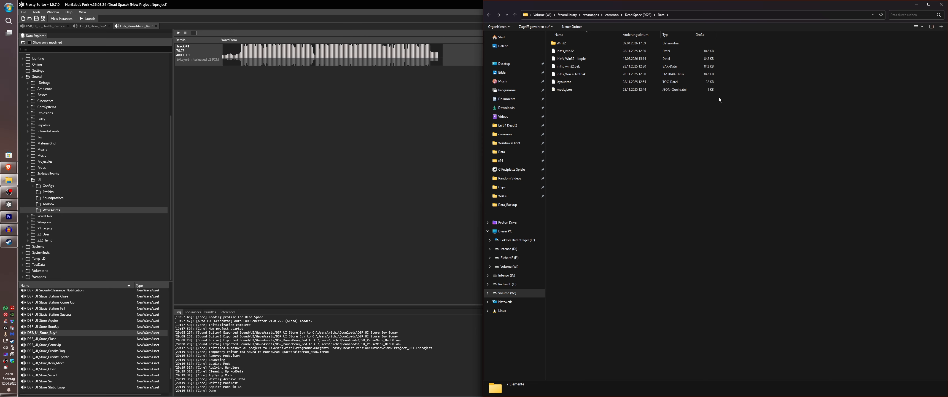
pyautogui.hotkey('ctrl', 'v')
pyautogui.click(481, 160)
# - Examine the folders and the music.toc file generated in ModData\Editor\Data\win32
pyautogui.click(639, 14)
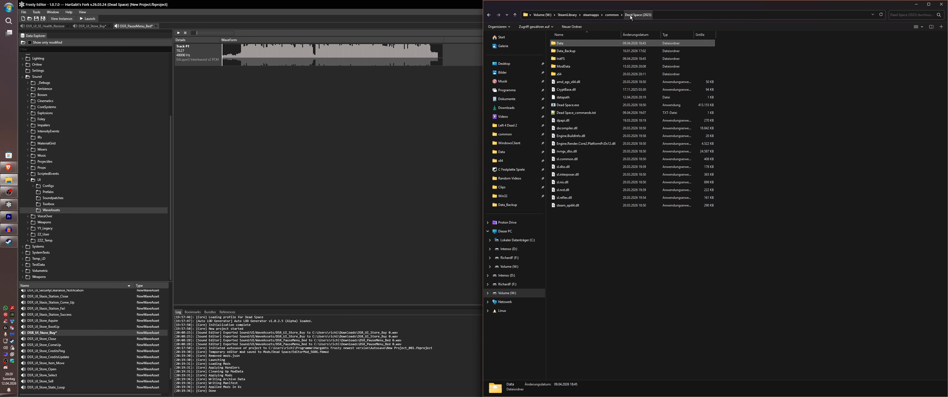
pyautogui.doubleClick(567, 66)
pyautogui.doubleClick(565, 45)
pyautogui.doubleClick(565, 44)
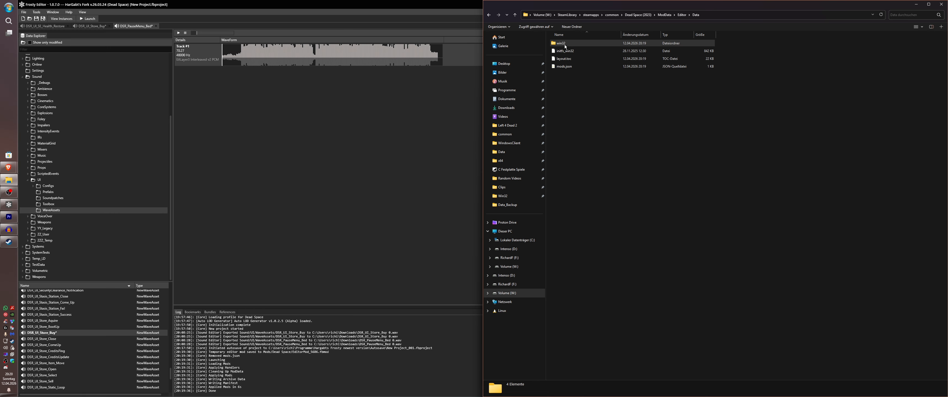
pyautogui.doubleClick(565, 45)
pyautogui.moveTo(582, 125); pyautogui.dragTo(670, 104)
pyautogui.moveTo(655, 152); pyautogui.dragTo(572, 93)
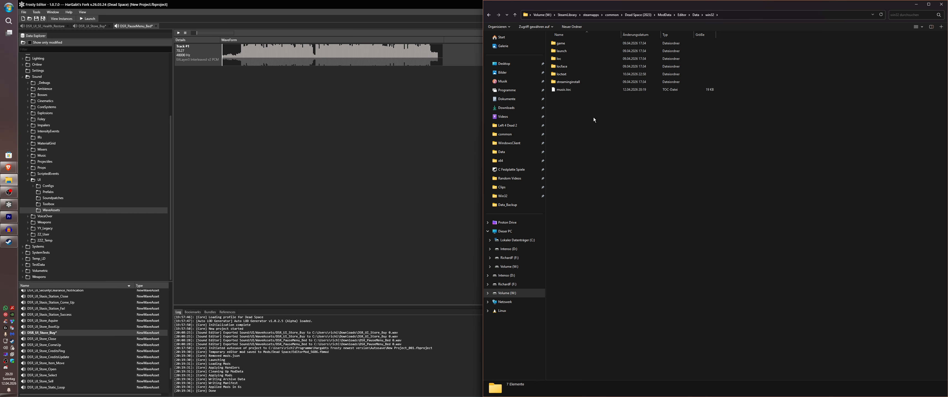
pyautogui.click(703, 92)
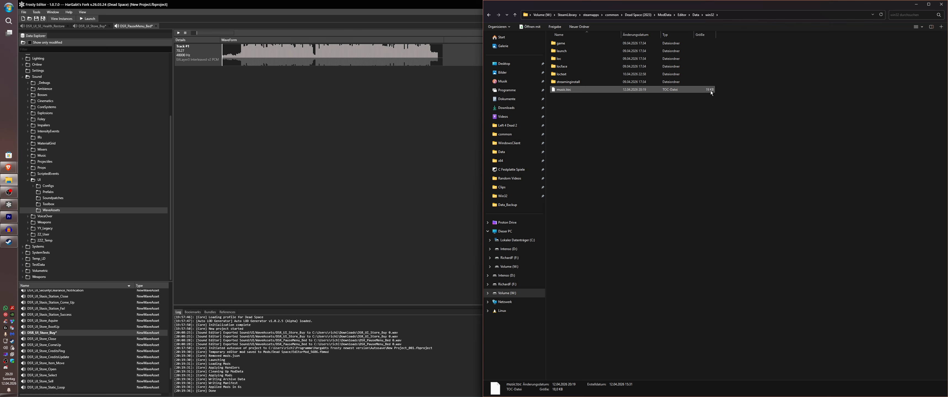
pyautogui.moveTo(730, 162); pyautogui.dragTo(568, 85)
pyautogui.moveTo(787, 190); pyautogui.dragTo(560, 98)
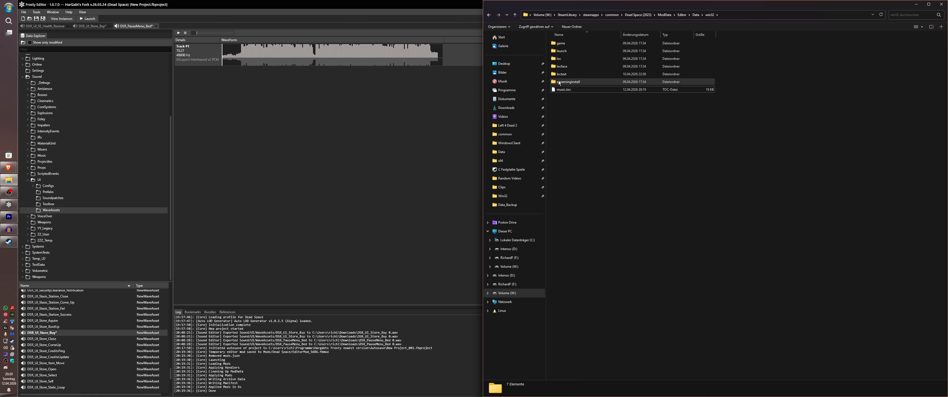
# - Examine the generated CAS files in the beyonddefaultinstallpackage folder under ModData's win32\streaminginstall
pyautogui.doubleClick(567, 81)
pyautogui.doubleClick(588, 43)
pyautogui.moveTo(673, 146); pyautogui.dragTo(565, 104)
pyautogui.click(621, 122)
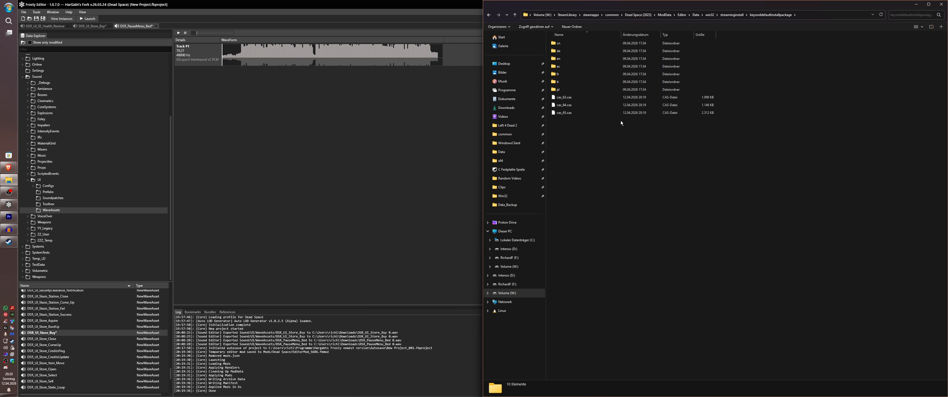